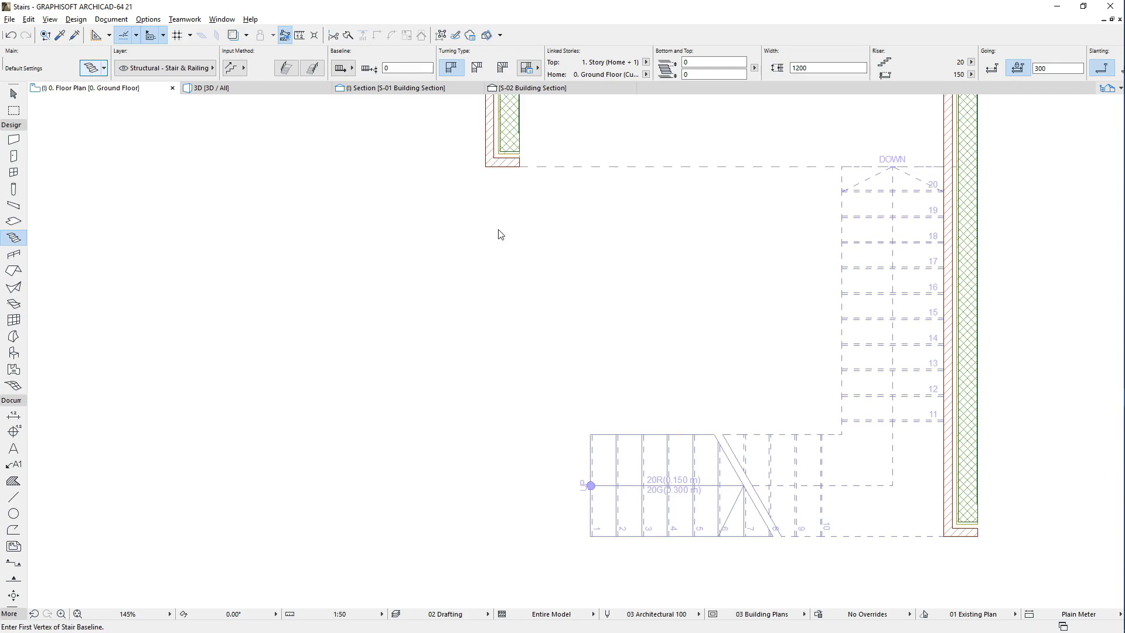
Open the default stair settings' main Stair page and review the story links, keeping 1. Story (Home + 1) as top and 0. Ground Floor as home.
{"action": "key", "text": "ctrl+t"}
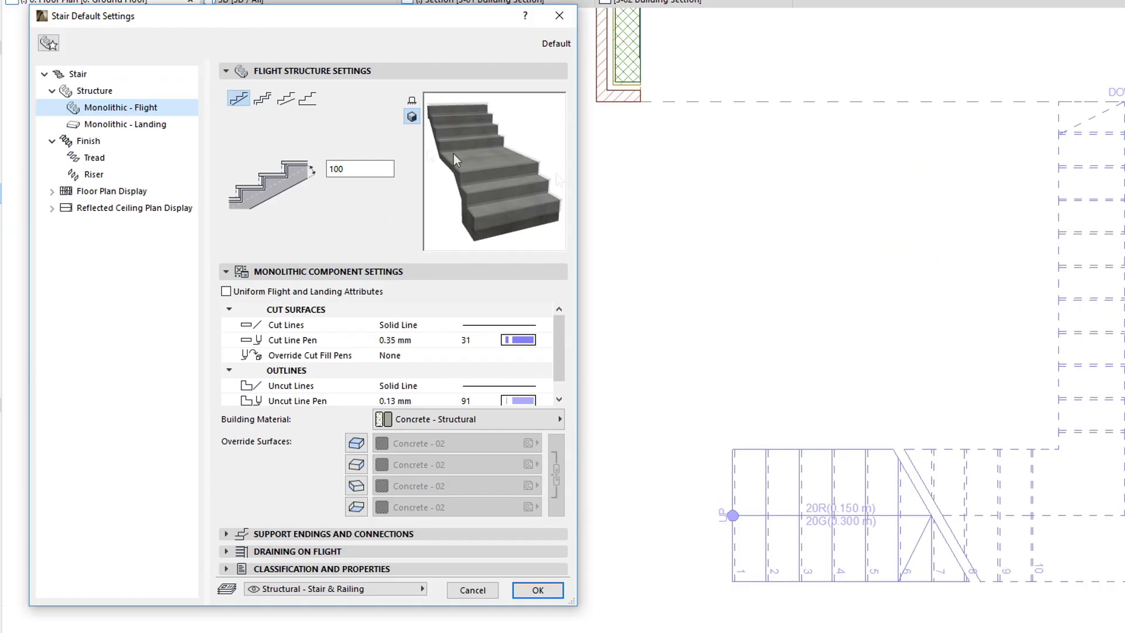
{"action": "left_click", "coordinate": [135, 78]}
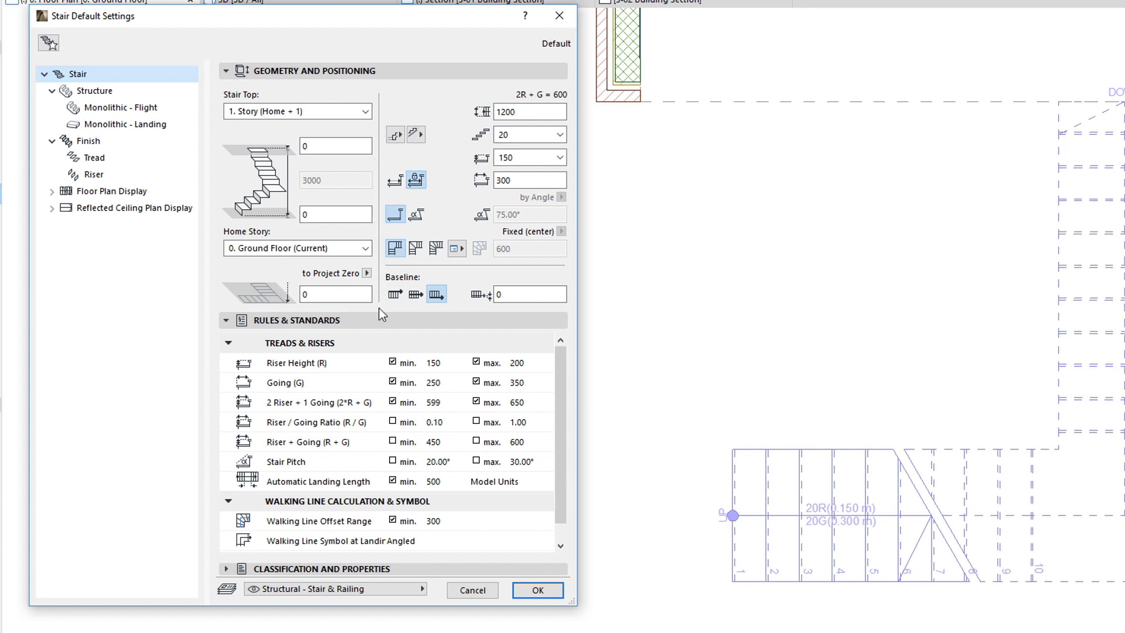
{"action": "left_click", "coordinate": [347, 112]}
{"action": "left_click", "coordinate": [352, 140]}
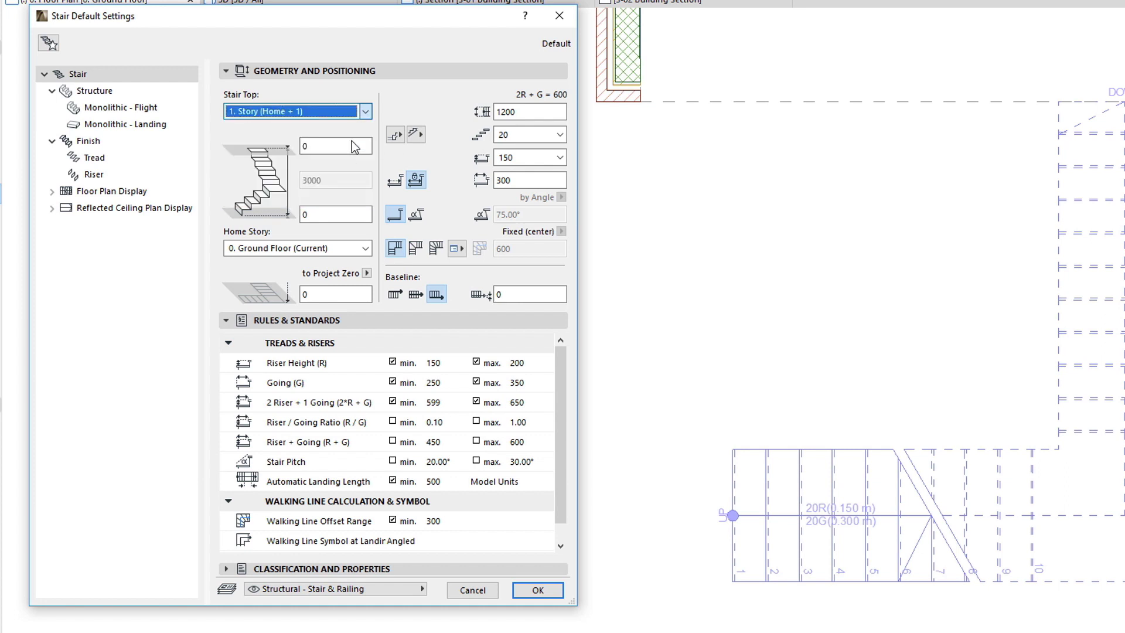
{"action": "left_click", "coordinate": [355, 249]}
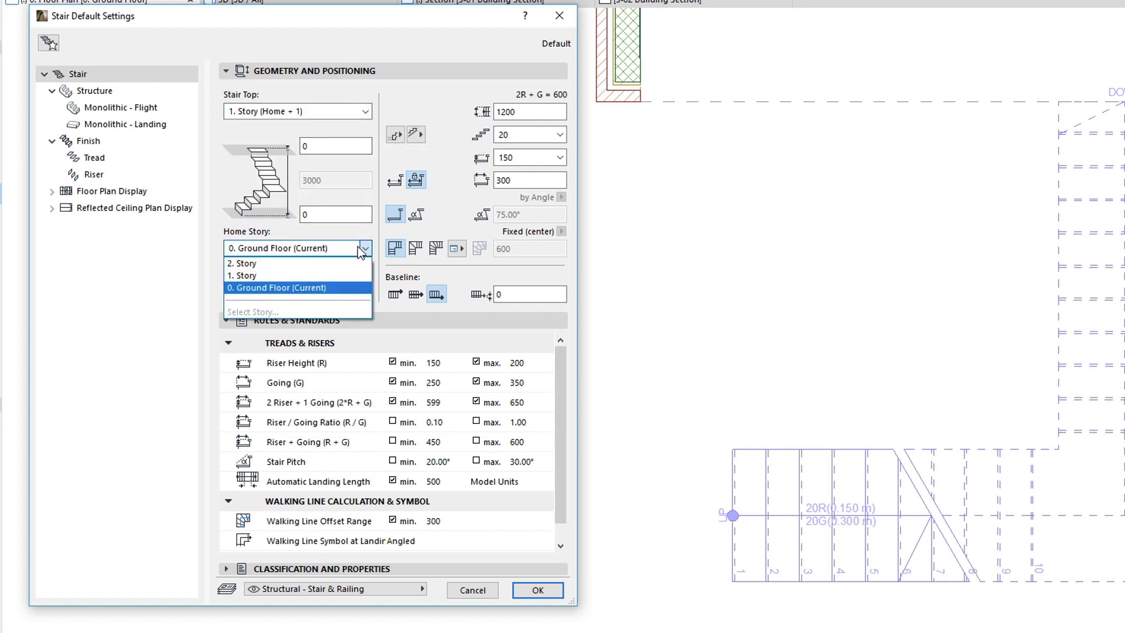
{"action": "left_click", "coordinate": [347, 288]}
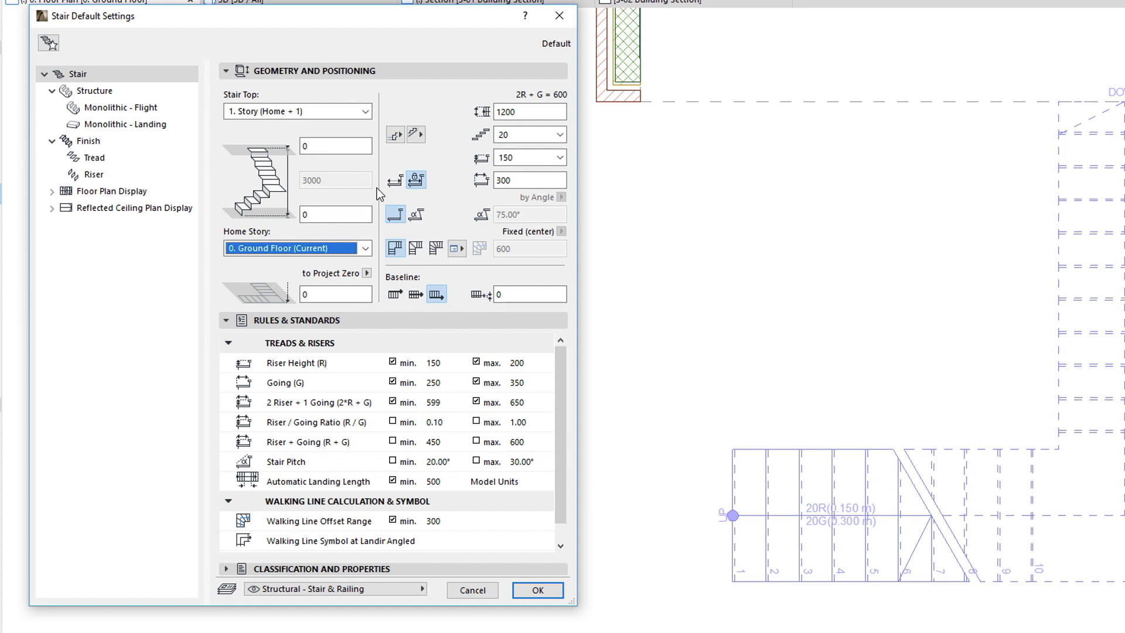
{"action": "left_click", "coordinate": [337, 144]}
{"action": "left_click", "coordinate": [336, 247]}
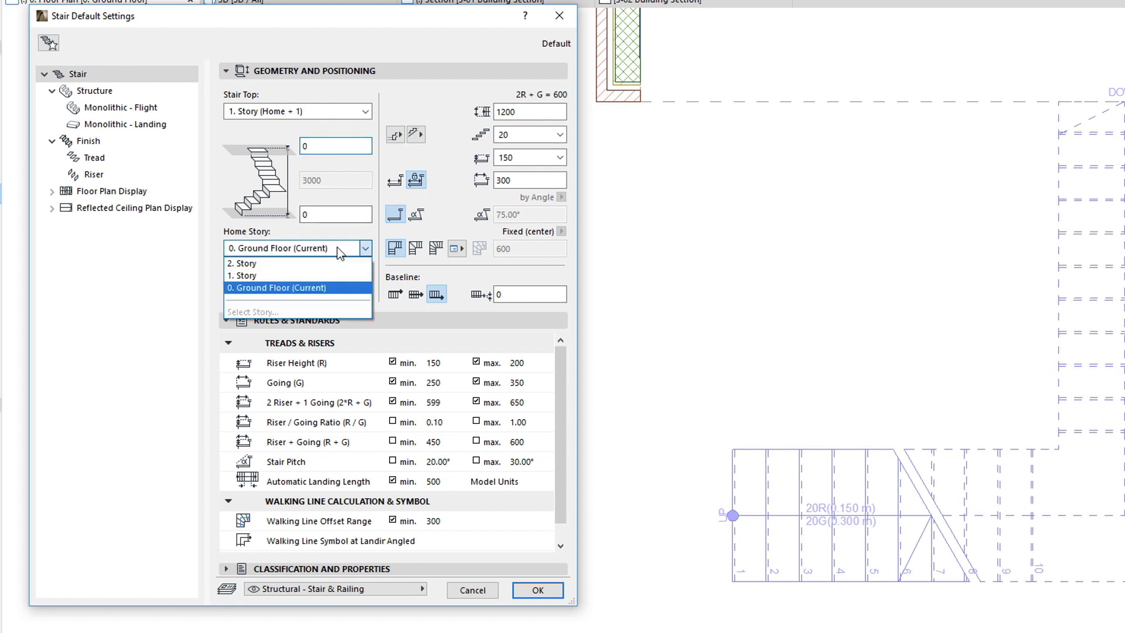
{"action": "left_click", "coordinate": [357, 287]}
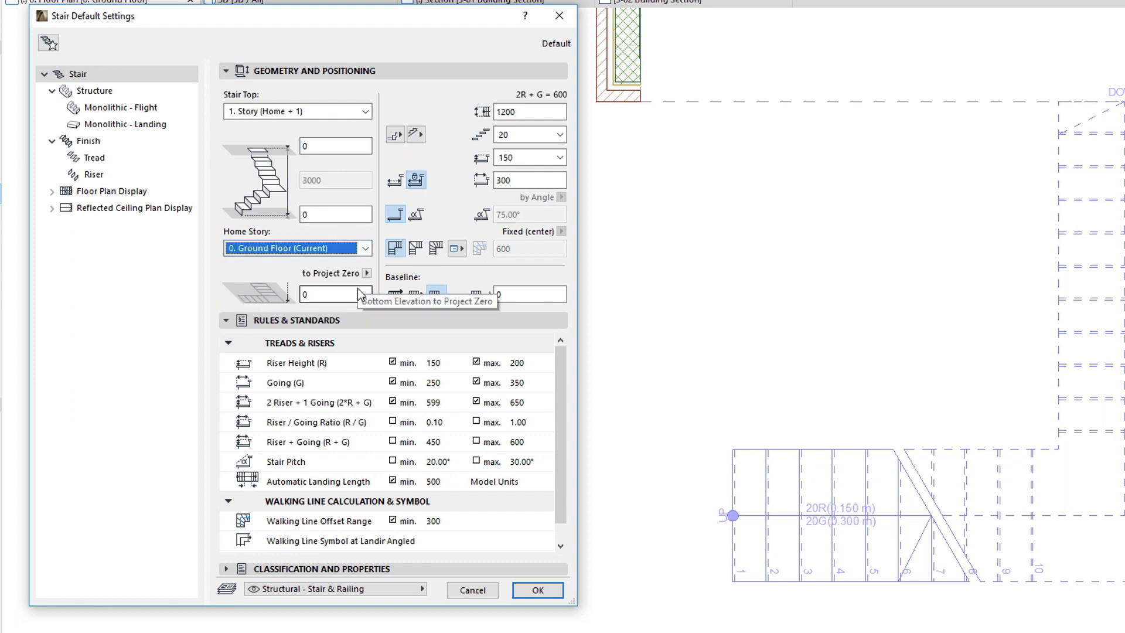
{"action": "left_click", "coordinate": [366, 111]}
{"action": "left_click", "coordinate": [362, 141]}
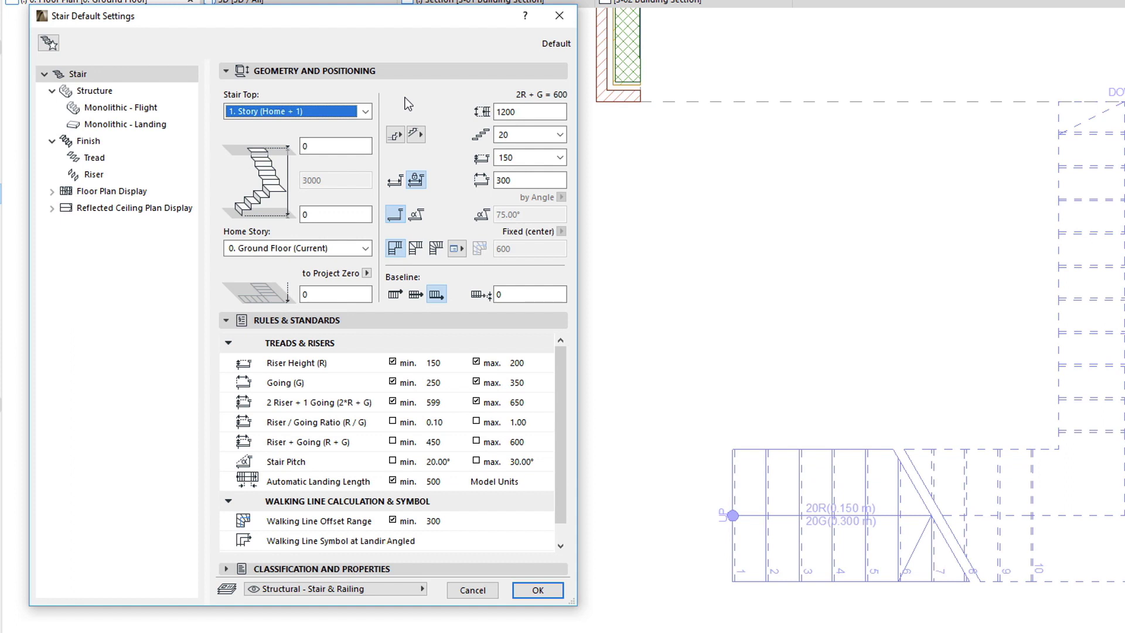
Set the default stair top to Not Linked and open the stair height for editing.
{"action": "left_click", "coordinate": [364, 111]}
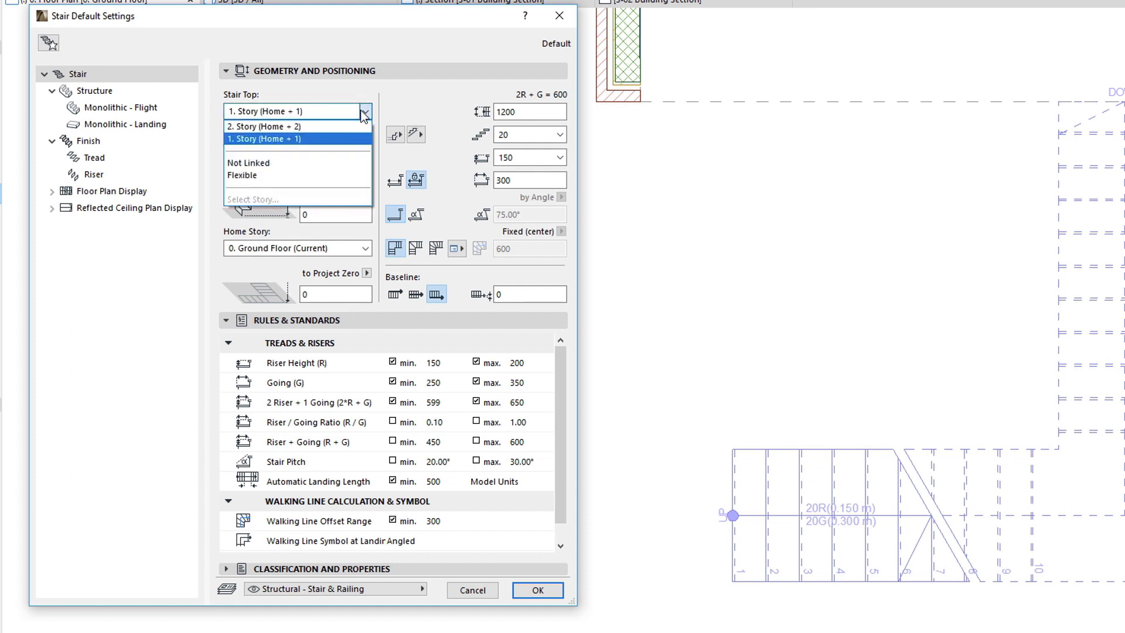
{"action": "left_click", "coordinate": [364, 163]}
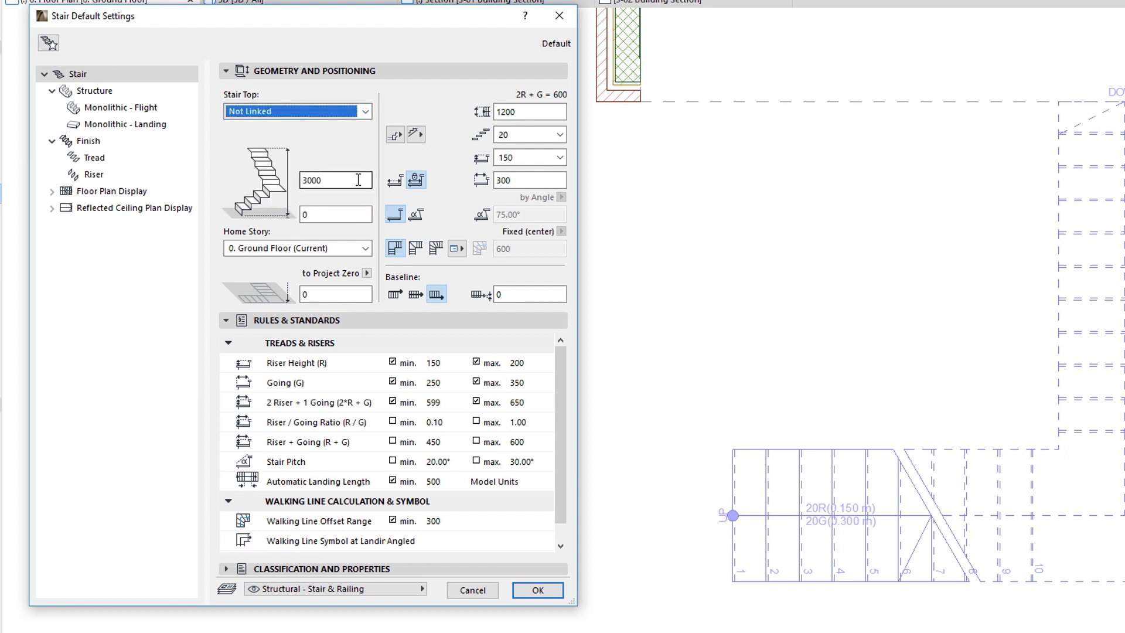
{"action": "left_click", "coordinate": [332, 178]}
{"action": "left_click_drag", "start_coordinate": [321, 177], "coordinate": [291, 178]}
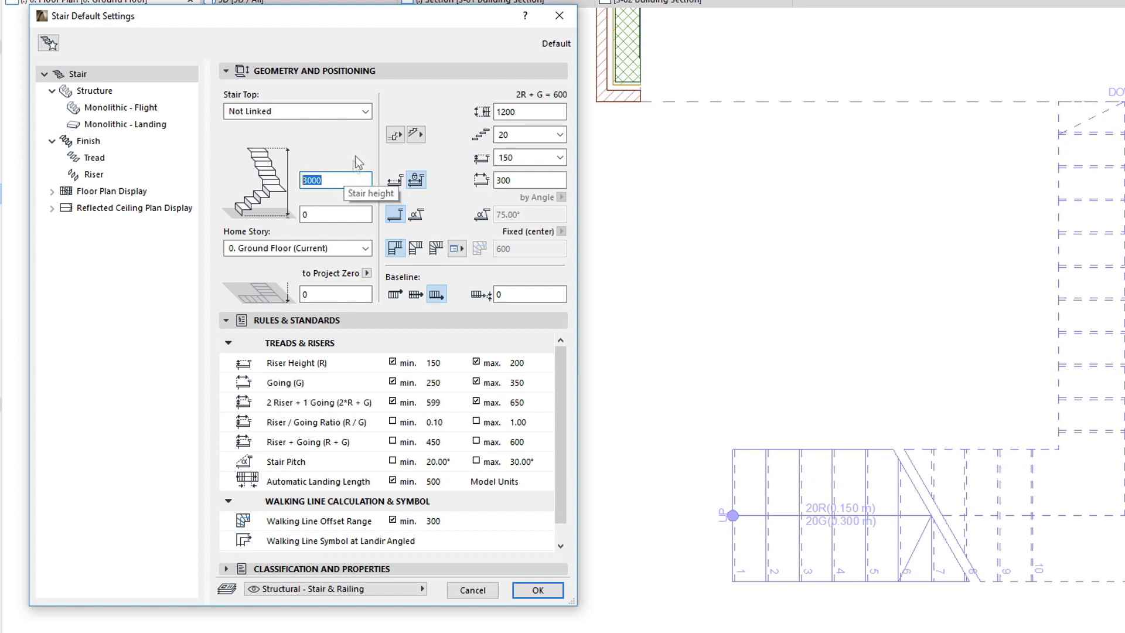
Set the stair top to Flexible and draw a straight horizontal stair about 4500 mm long with 15 risers beside the L-shaped stair.
{"action": "left_click", "coordinate": [366, 111]}
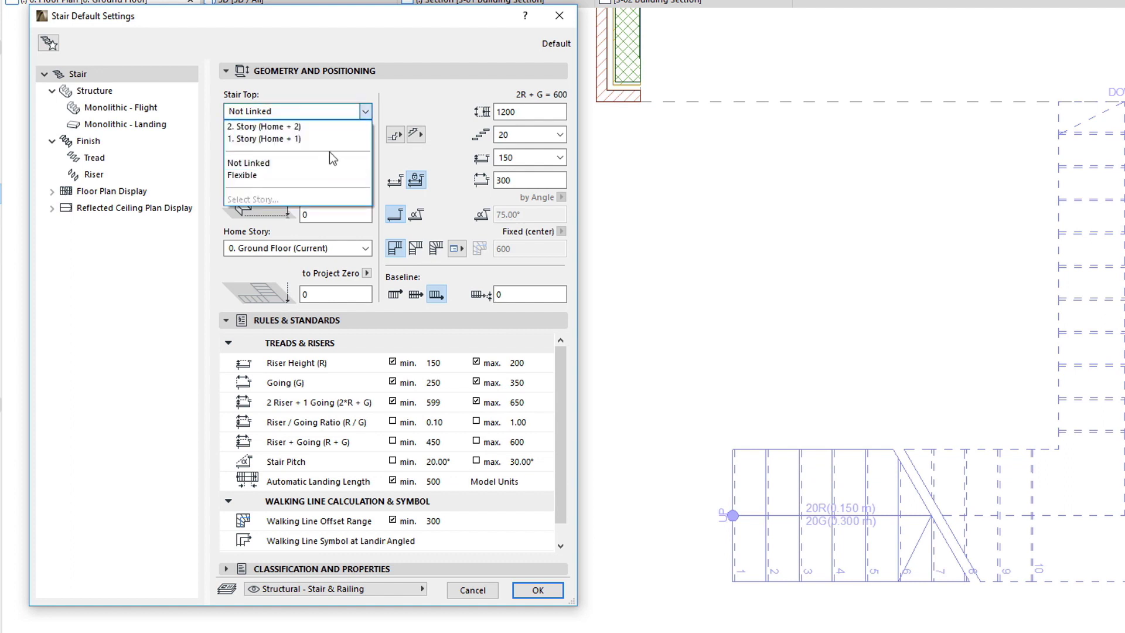
{"action": "left_click", "coordinate": [353, 176]}
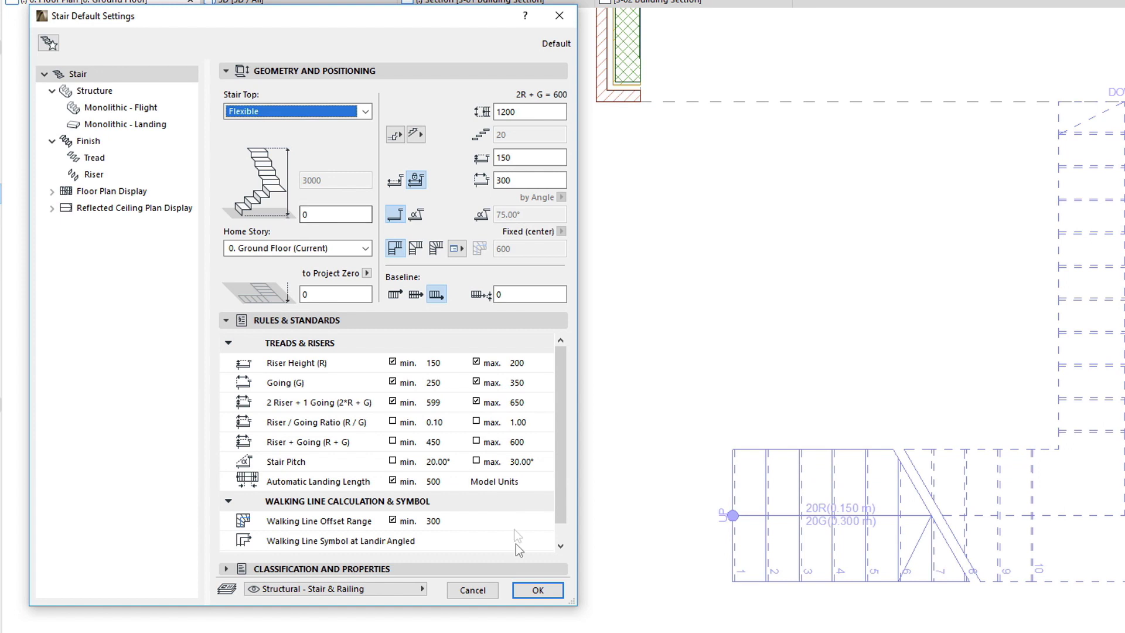
{"action": "left_click", "coordinate": [538, 590]}
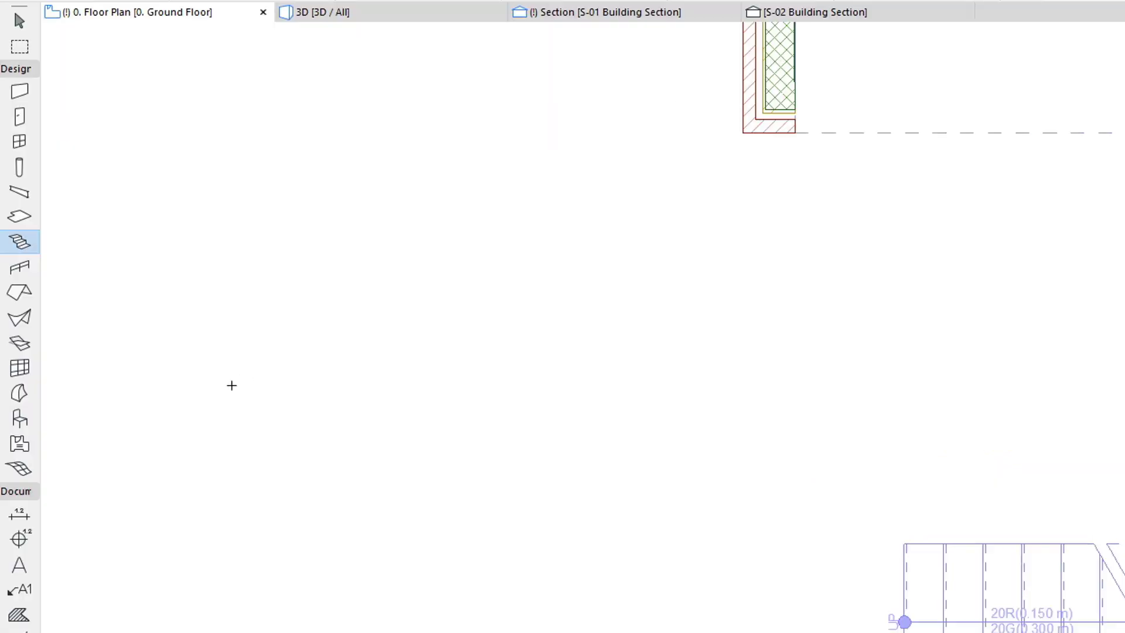
{"action": "left_click", "coordinate": [232, 385]}
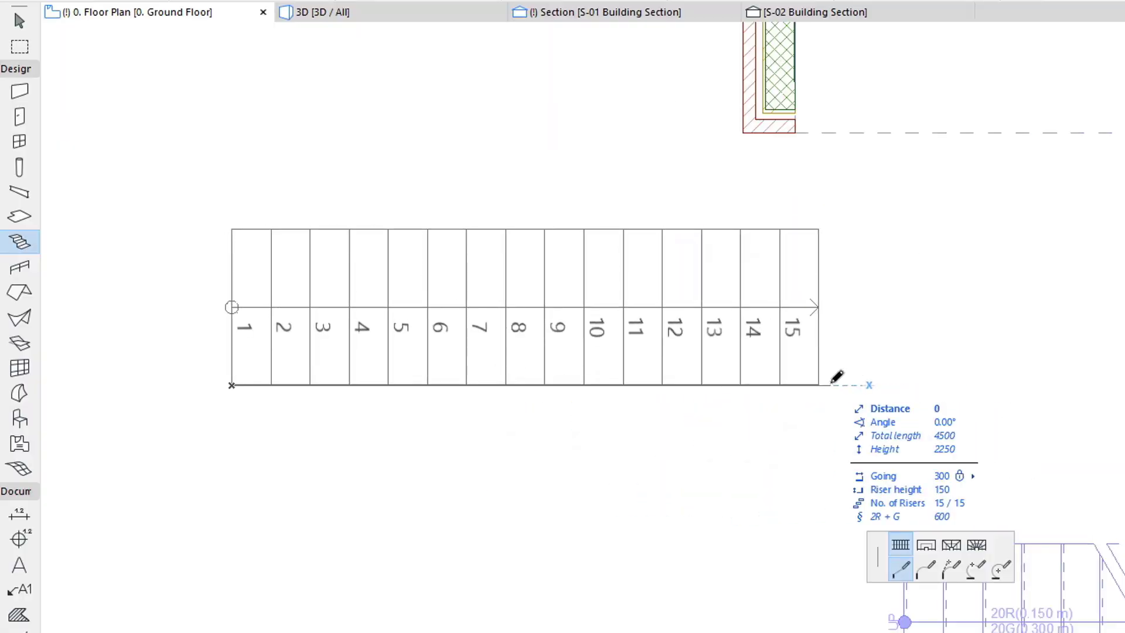
{"action": "left_click", "coordinate": [832, 383]}
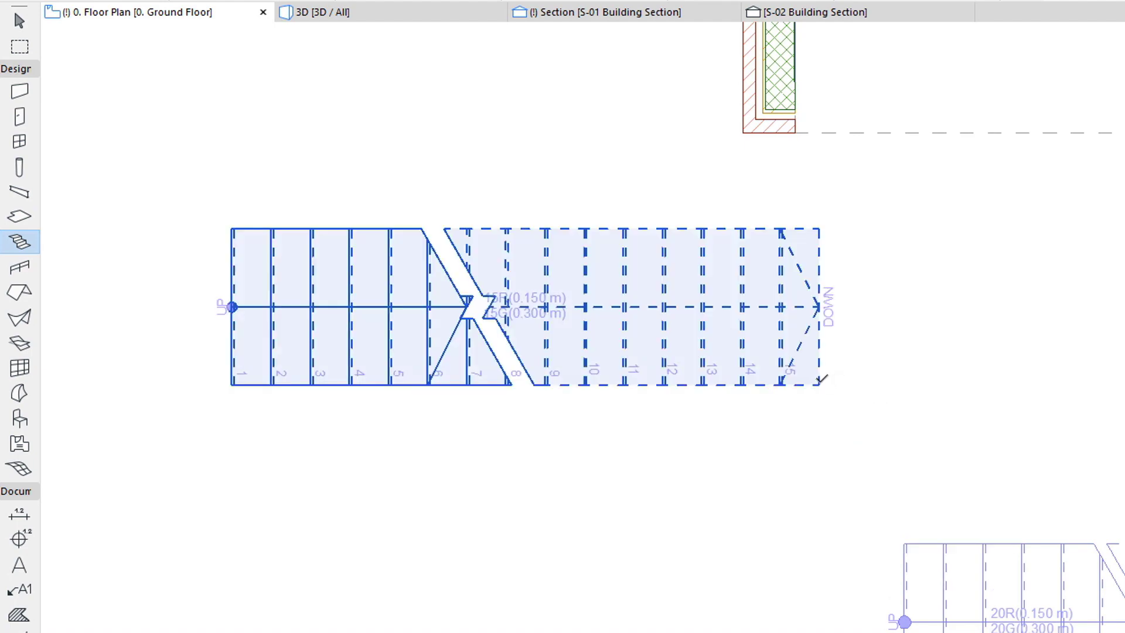
Select the new straight stair and inspect its top link and height in its settings.
{"action": "left_click", "coordinate": [820, 384], "text": "shift"}
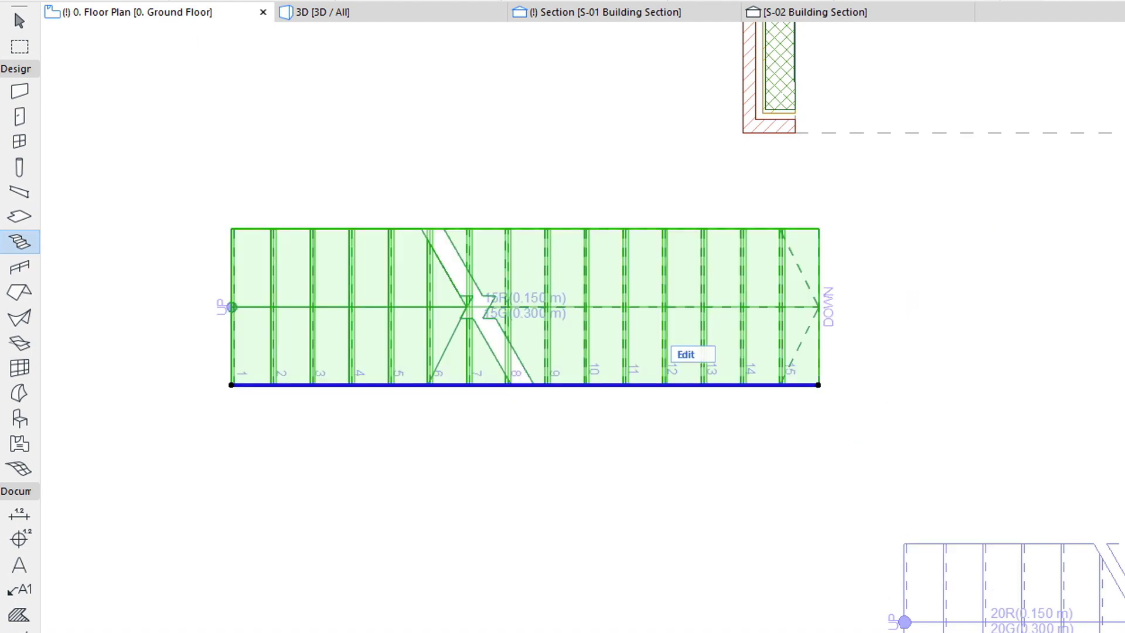
{"action": "double_click", "coordinate": [403, 246]}
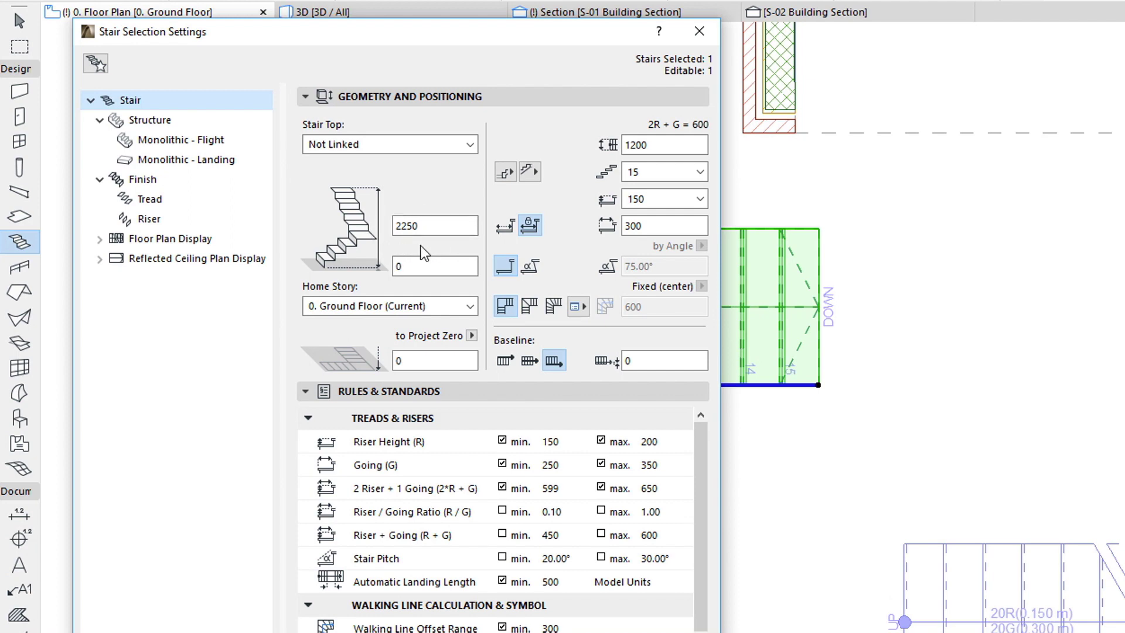
{"action": "key", "text": "Return"}
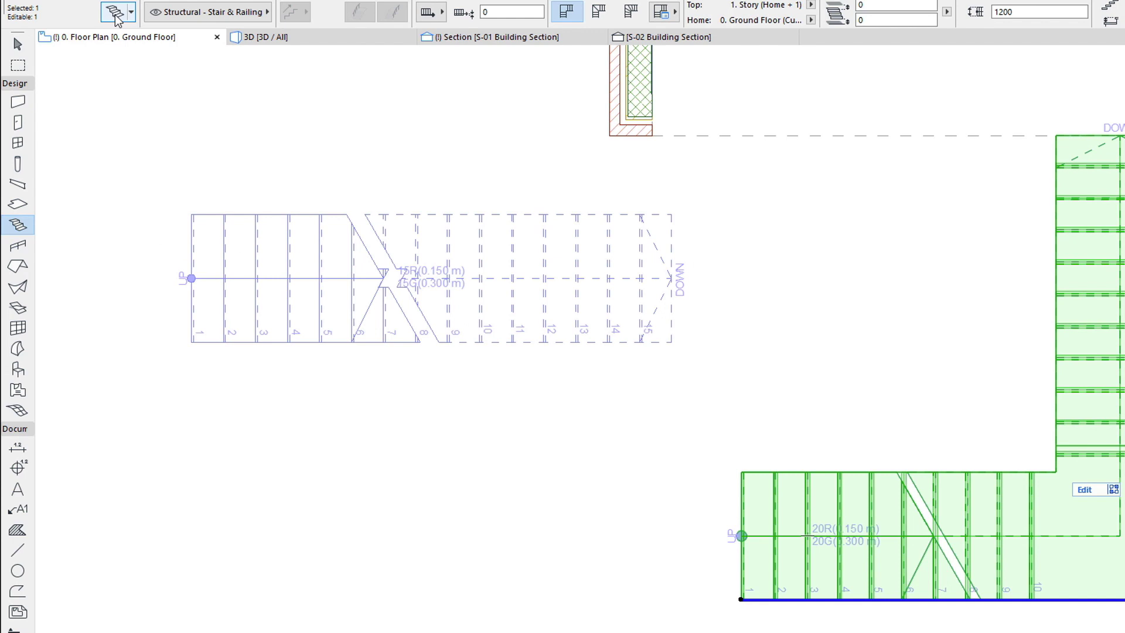
Check which Stair Top link options the selected L-shaped stair offers, then close its settings without changes.
{"action": "left_click", "coordinate": [115, 13]}
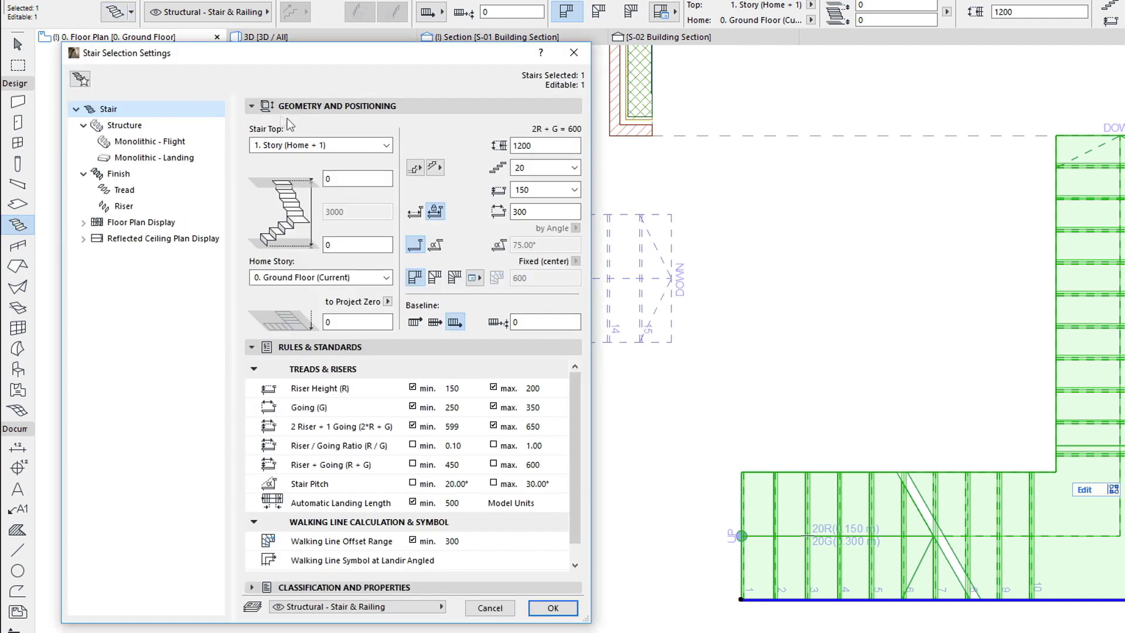
{"action": "left_click", "coordinate": [319, 145]}
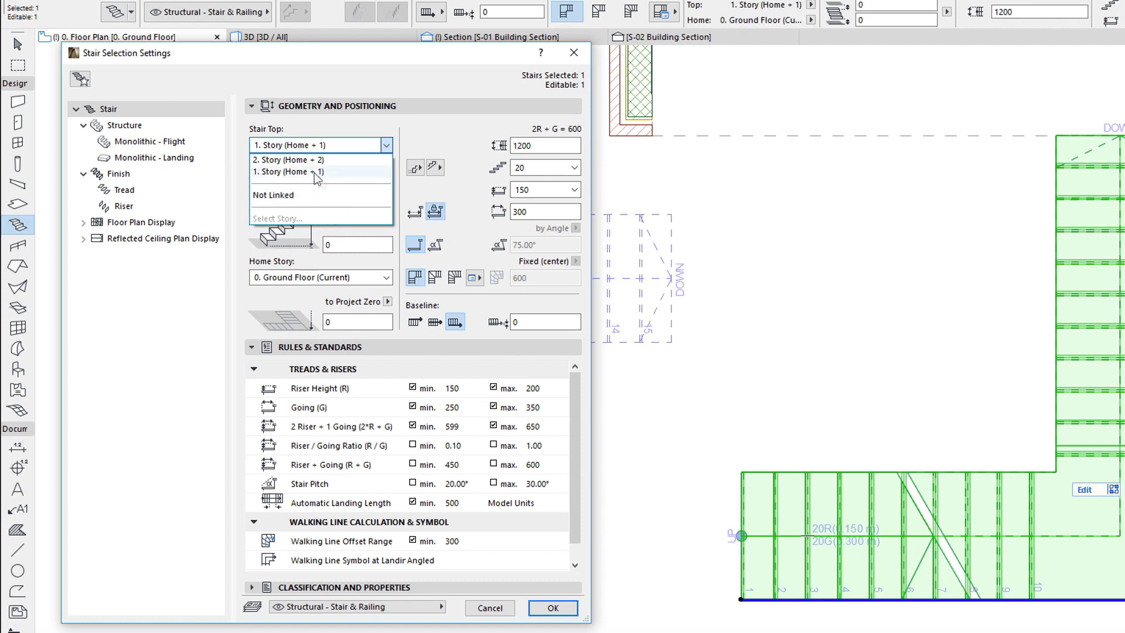
{"action": "left_click", "coordinate": [434, 142]}
{"action": "left_click", "coordinate": [573, 52]}
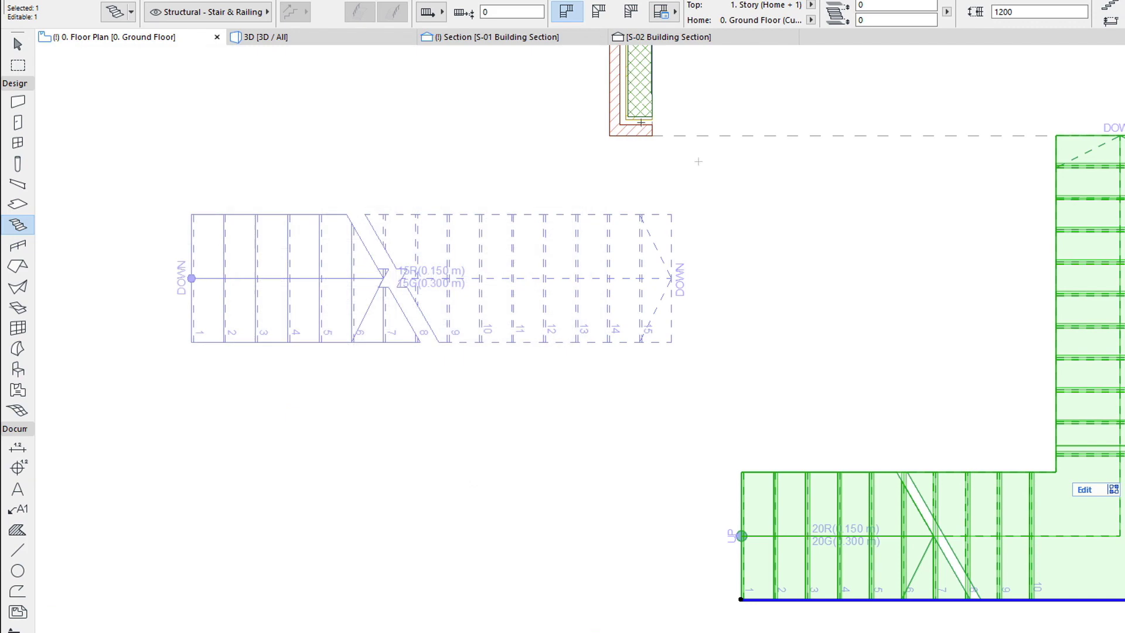
{"action": "key", "text": "Escape"}
Set the L-shaped stair to start with a riser and end with a riser while viewing it in section.
{"action": "left_click", "coordinate": [114, 11]}
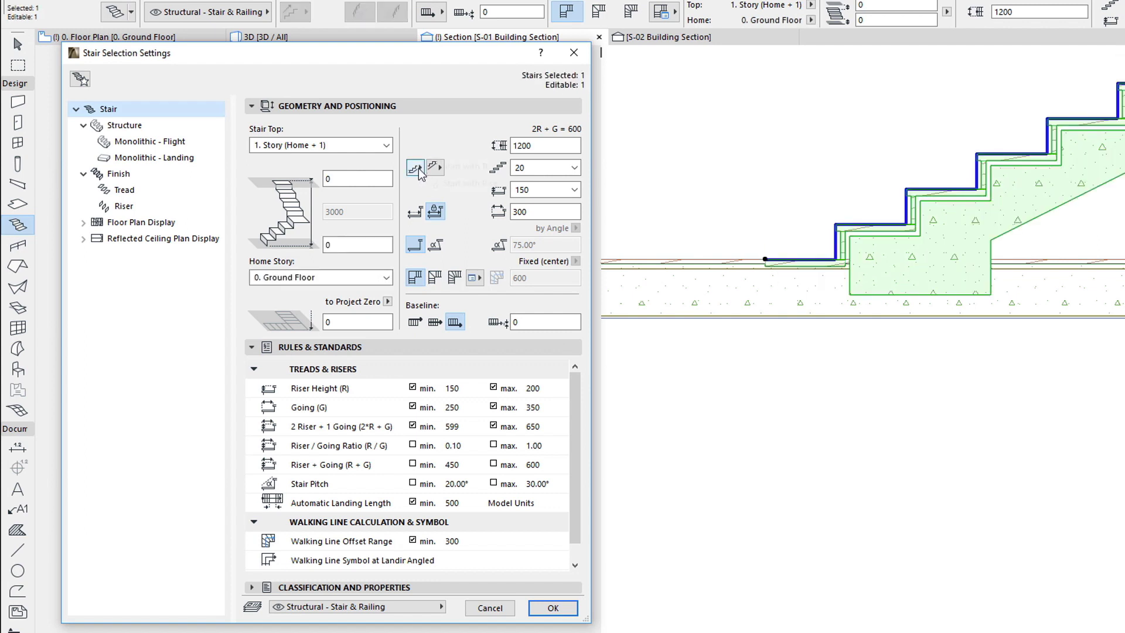
{"action": "left_click", "coordinate": [419, 168]}
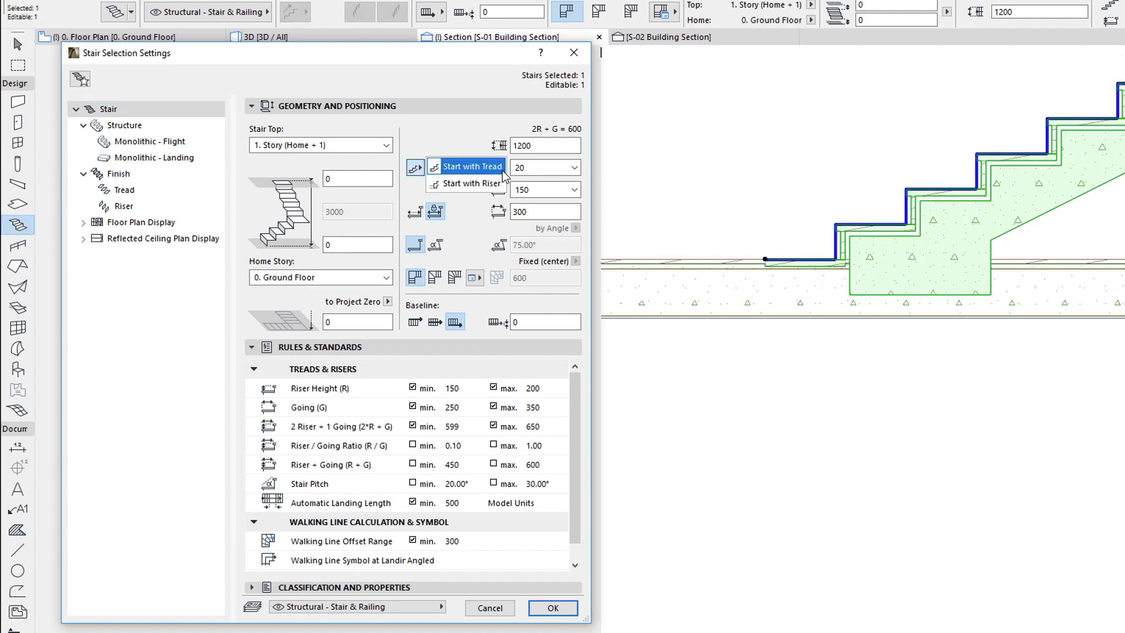
{"action": "left_click", "coordinate": [503, 186]}
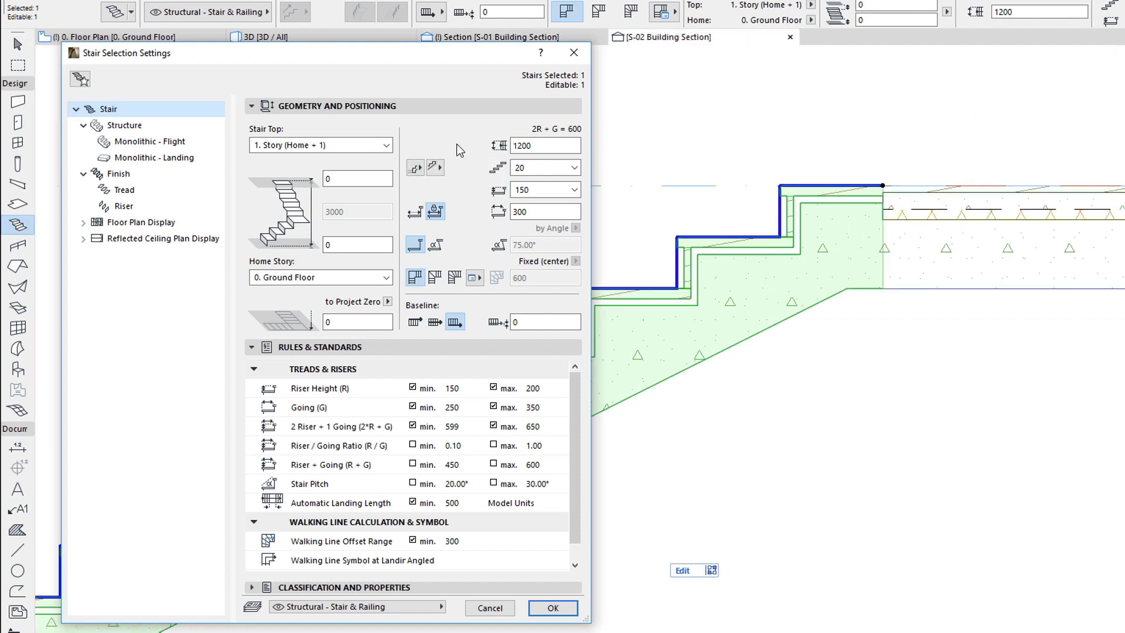
{"action": "left_click", "coordinate": [437, 168]}
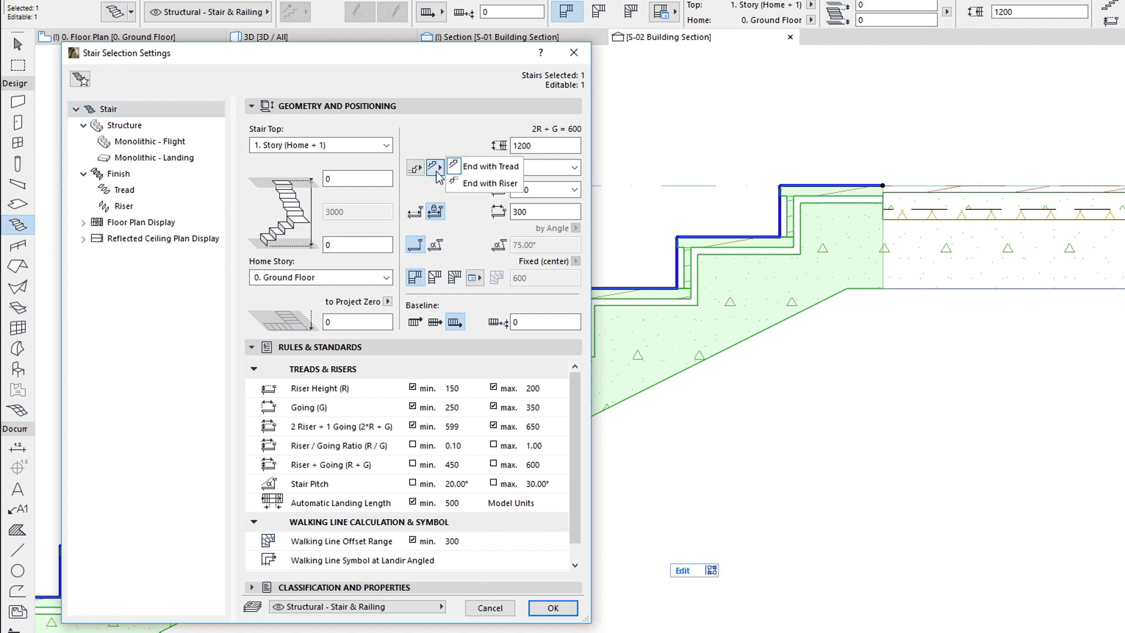
{"action": "left_click", "coordinate": [515, 183]}
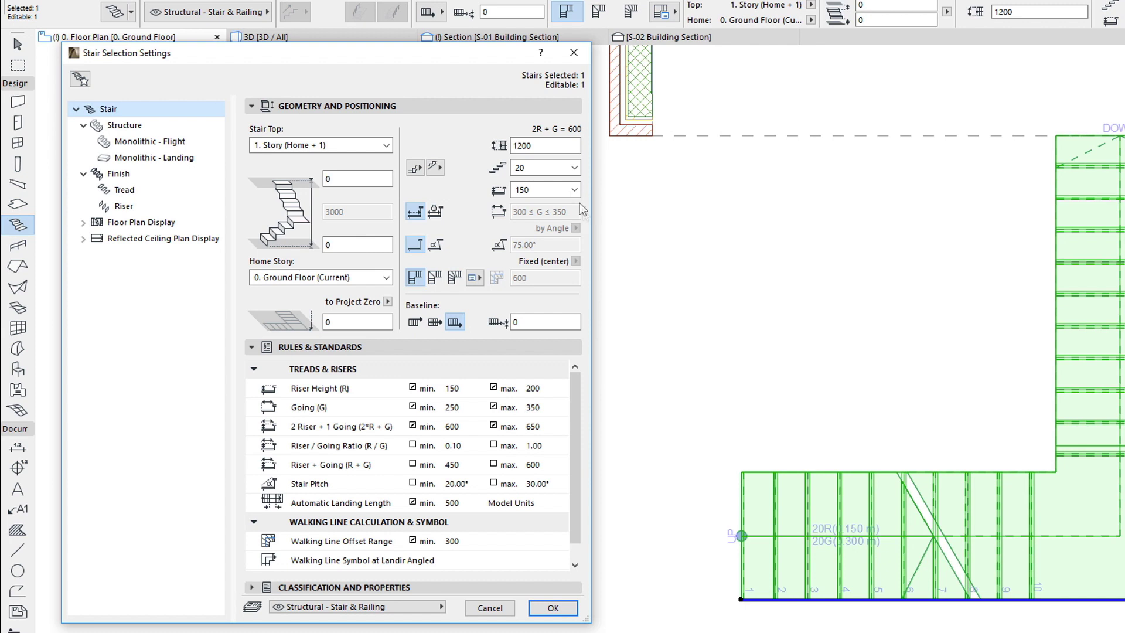
Set the L-shaped stair's width to 1000 mm, apply the settings and deselect the stair.
{"action": "double_click", "coordinate": [554, 145]}
{"action": "type", "text": "1000"}
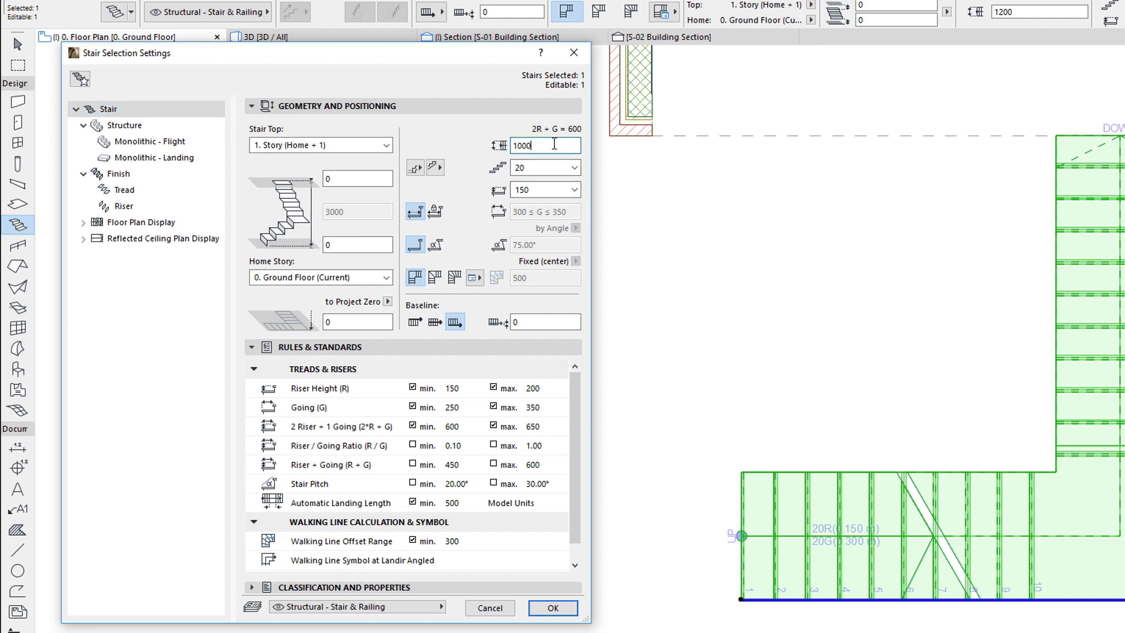
{"action": "left_click", "coordinate": [553, 607]}
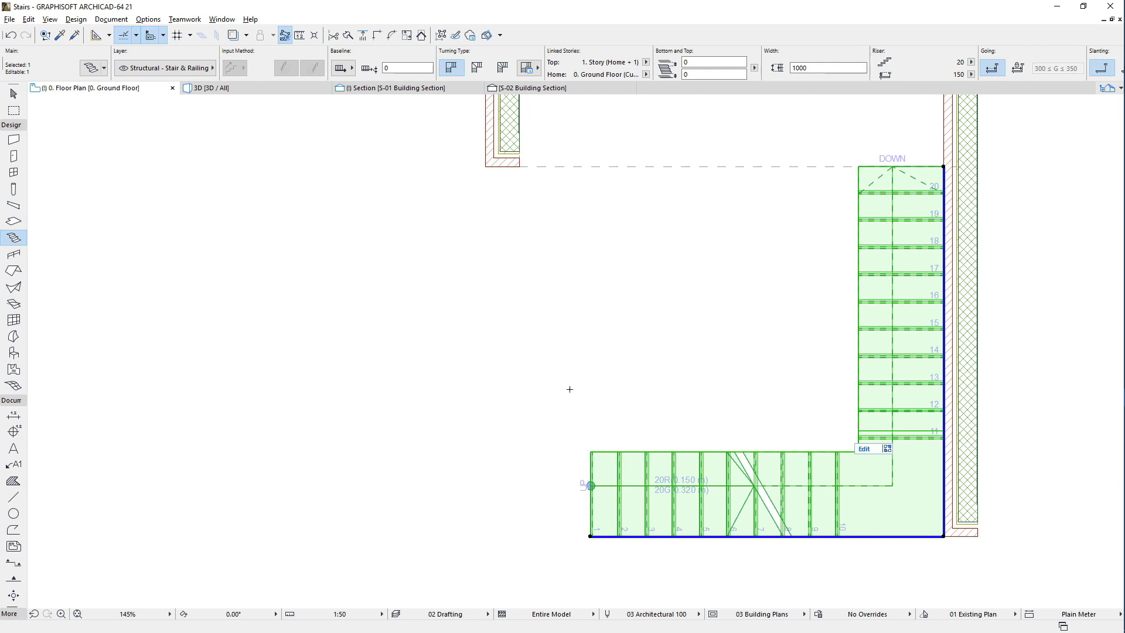
{"action": "key", "text": "Escape"}
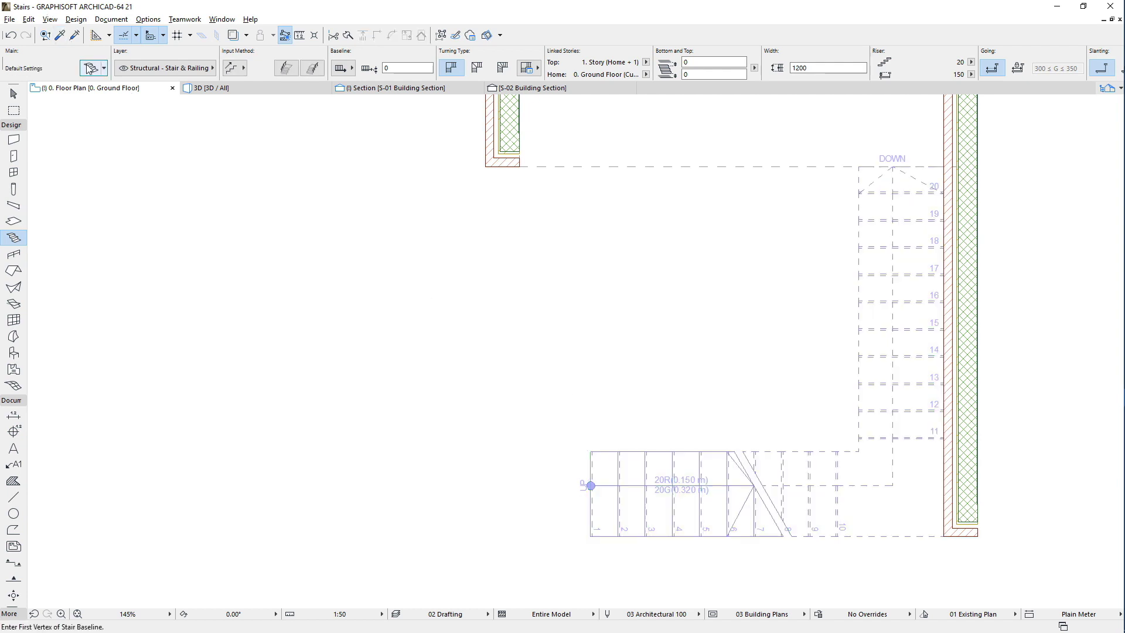
Check which riser counts the default stair settings offer and compare them with the Riser Height rule.
{"action": "key", "text": "ctrl+t"}
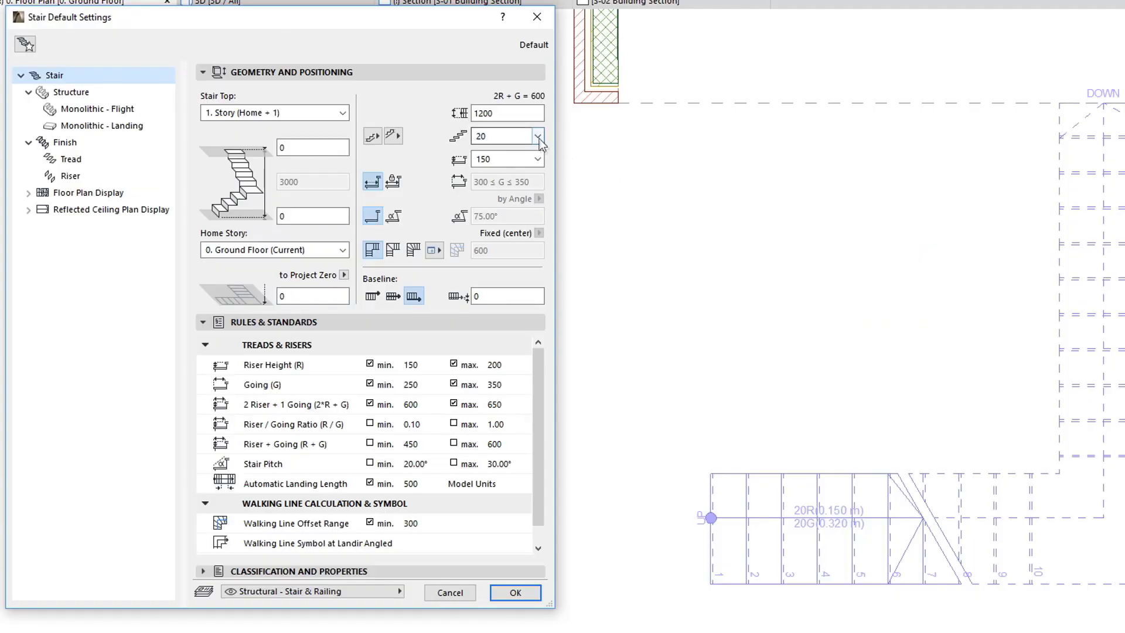
{"action": "left_click", "coordinate": [537, 136]}
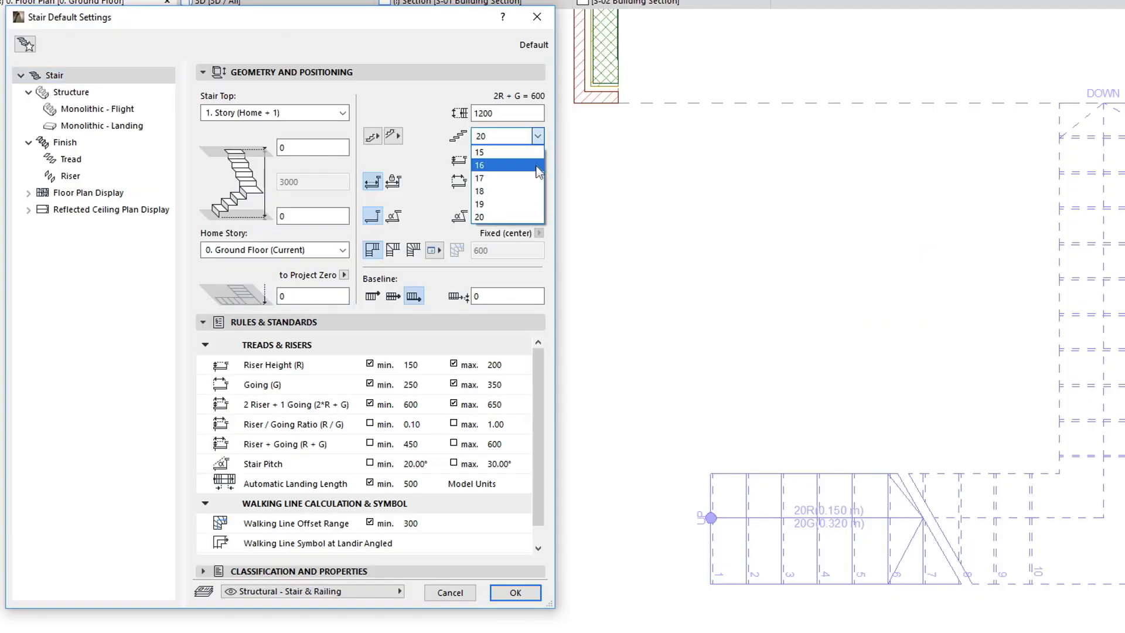
{"action": "left_click", "coordinate": [536, 218]}
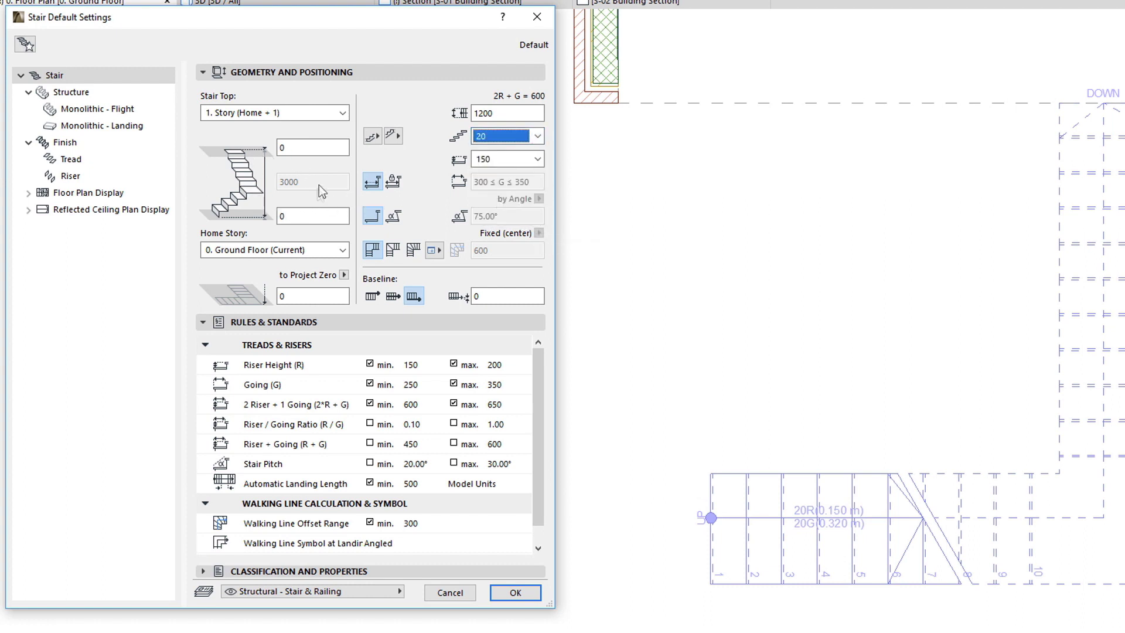
{"action": "left_click", "coordinate": [339, 368]}
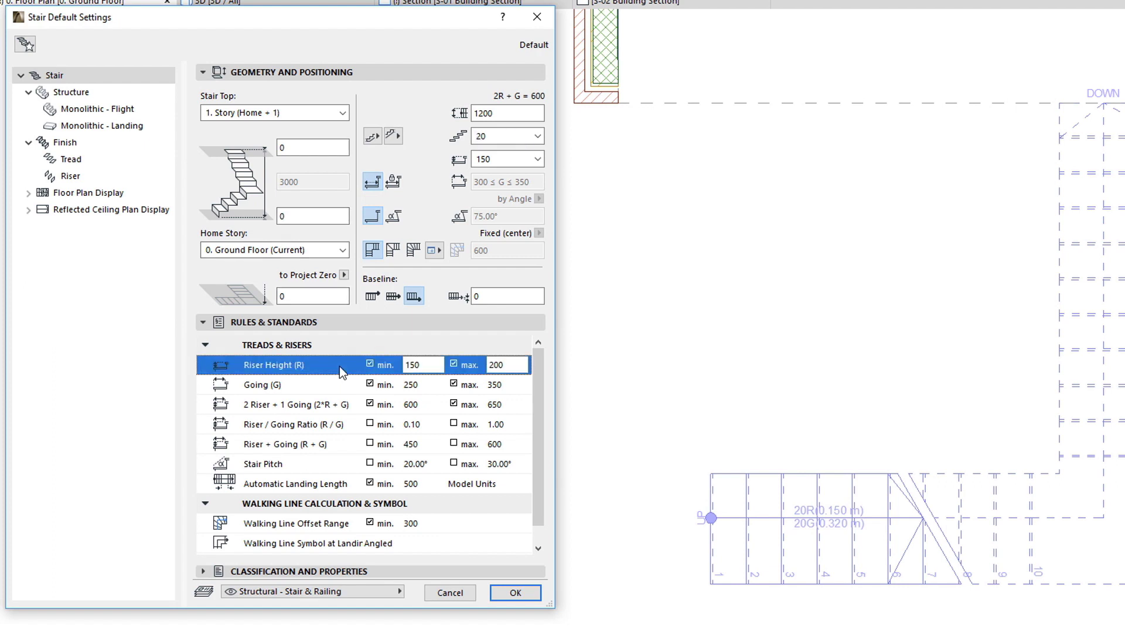
{"action": "left_click", "coordinate": [537, 137]}
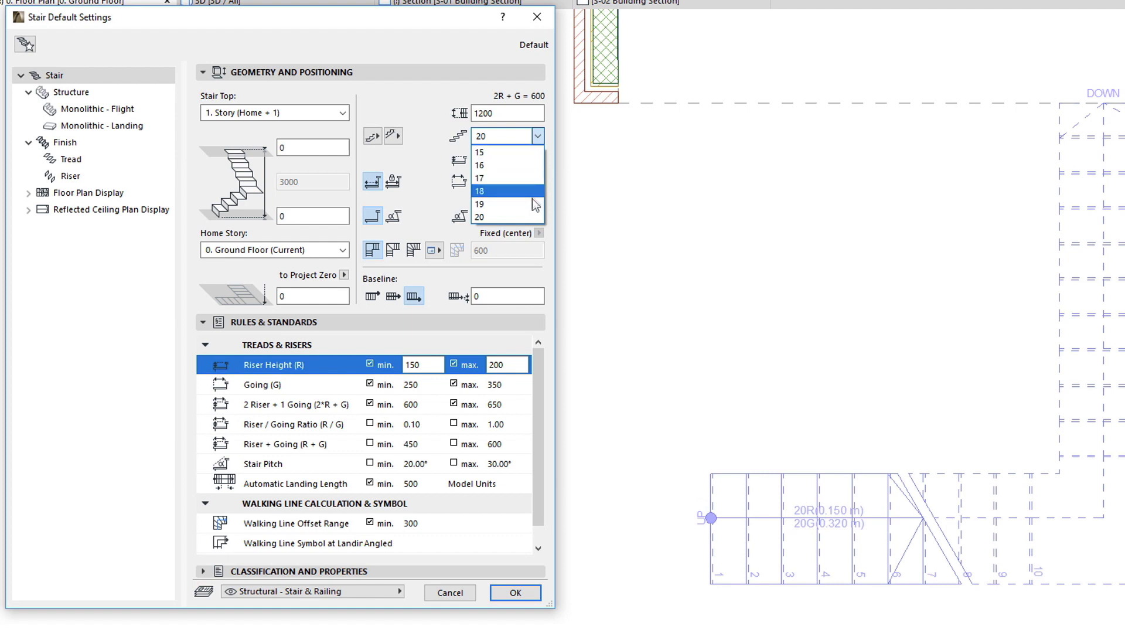
{"action": "left_click", "coordinate": [539, 217]}
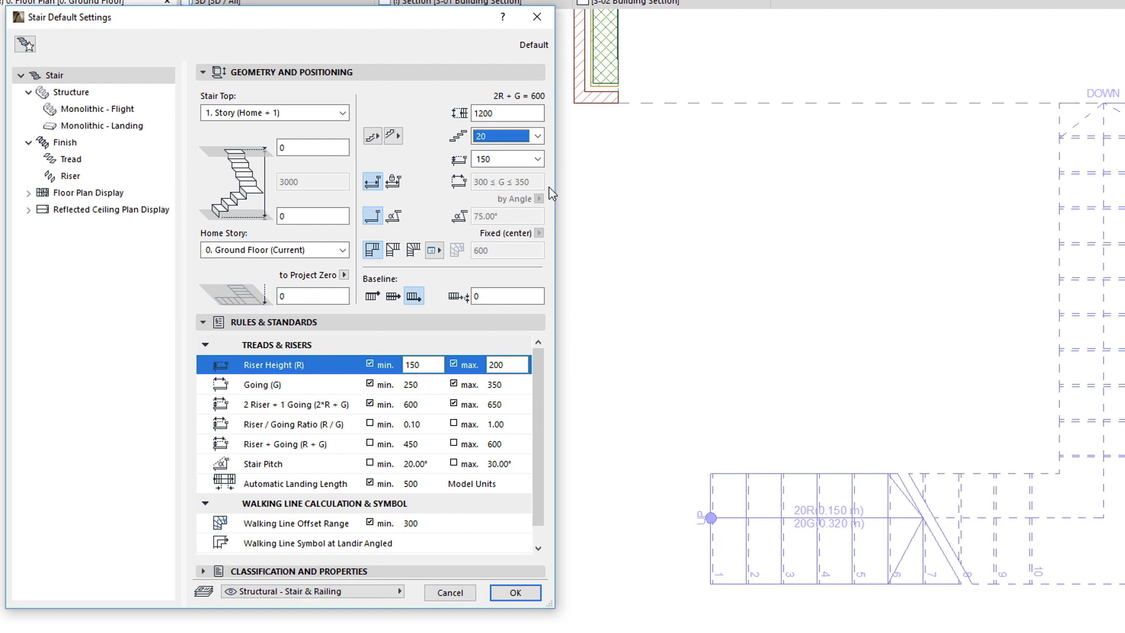
Try the Flexible Stair Top link in the default settings, then restore 1. Story (Home + 1).
{"action": "left_click", "coordinate": [332, 116]}
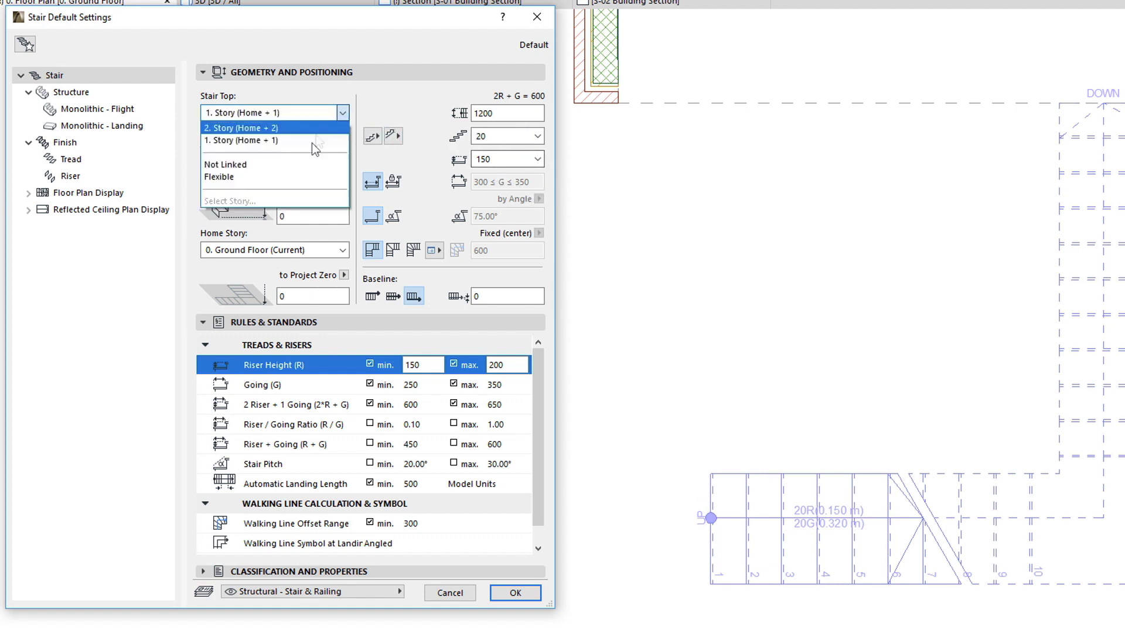
{"action": "left_click", "coordinate": [301, 177]}
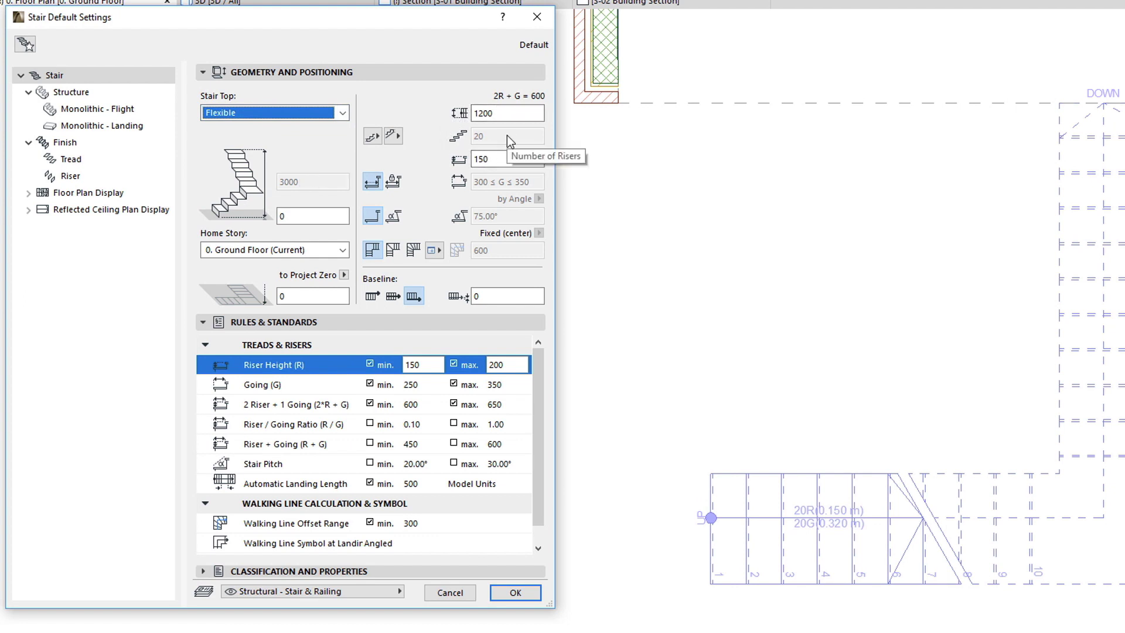
{"action": "left_click", "coordinate": [339, 113]}
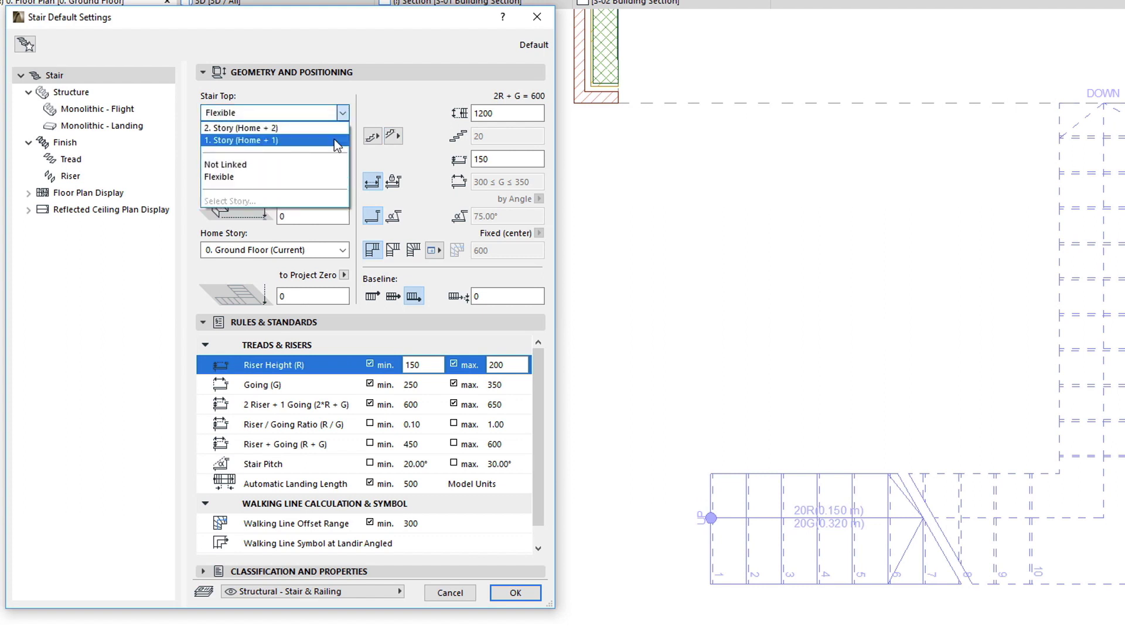
{"action": "left_click", "coordinate": [334, 140]}
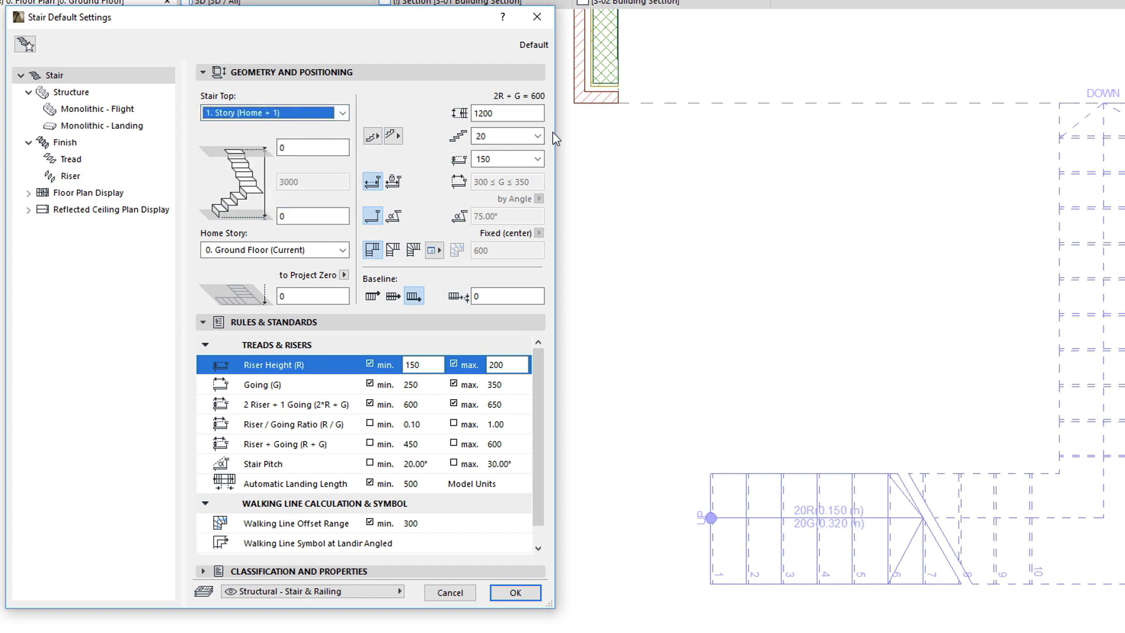
Check which riser heights the default stair settings offer and compare them with the Riser Height and Going rules.
{"action": "left_click", "coordinate": [538, 158]}
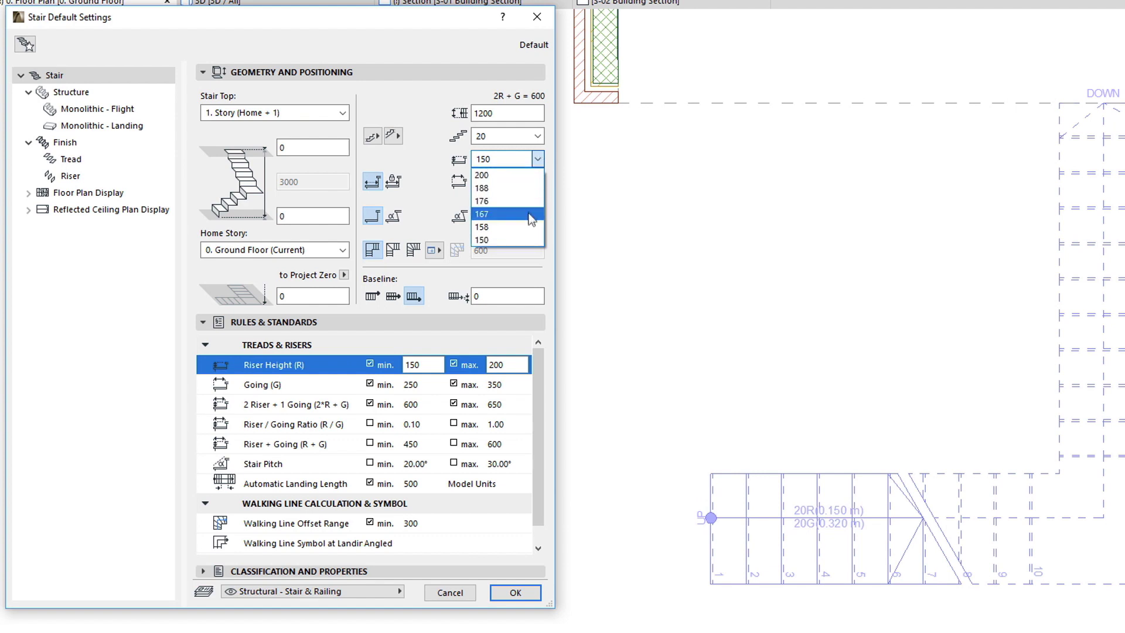
{"action": "left_click", "coordinate": [528, 241]}
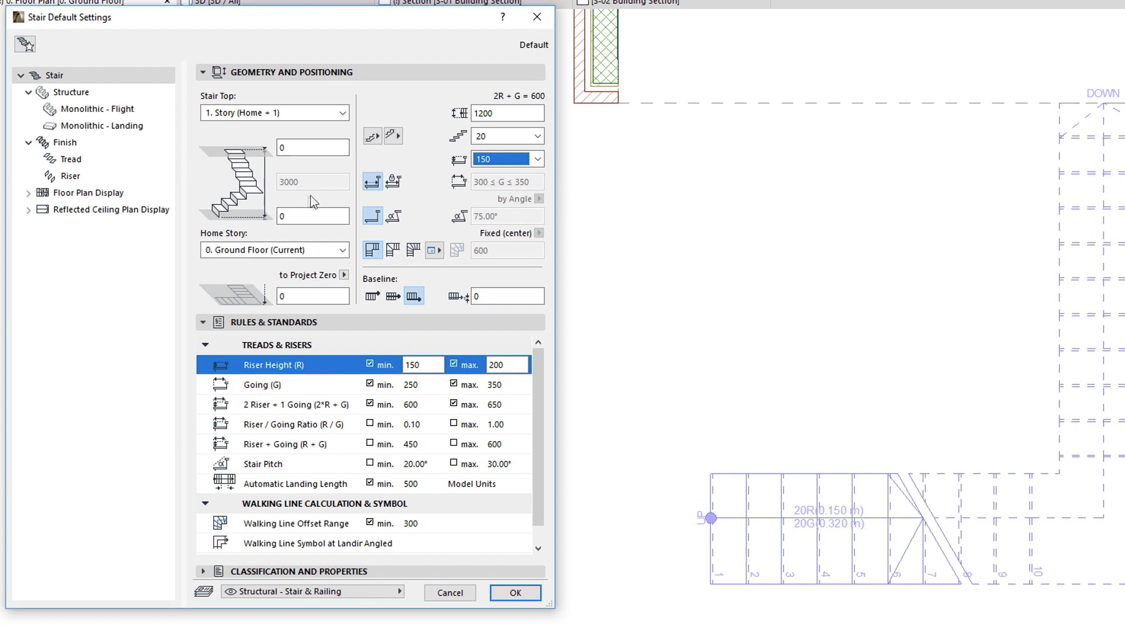
{"action": "left_click", "coordinate": [332, 367]}
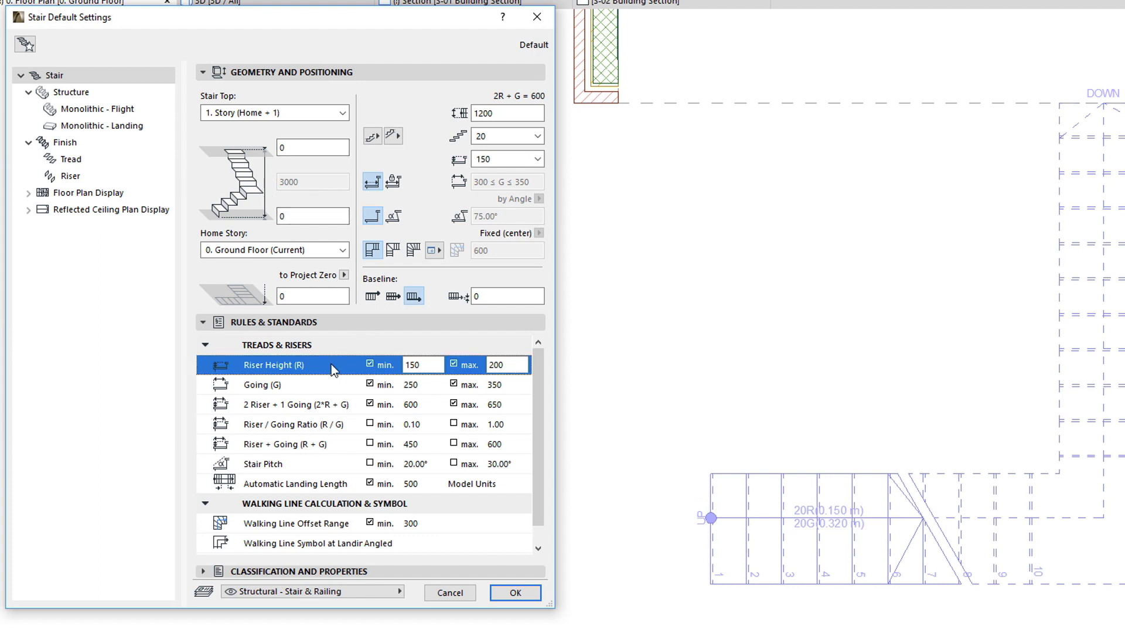
{"action": "left_click", "coordinate": [329, 387]}
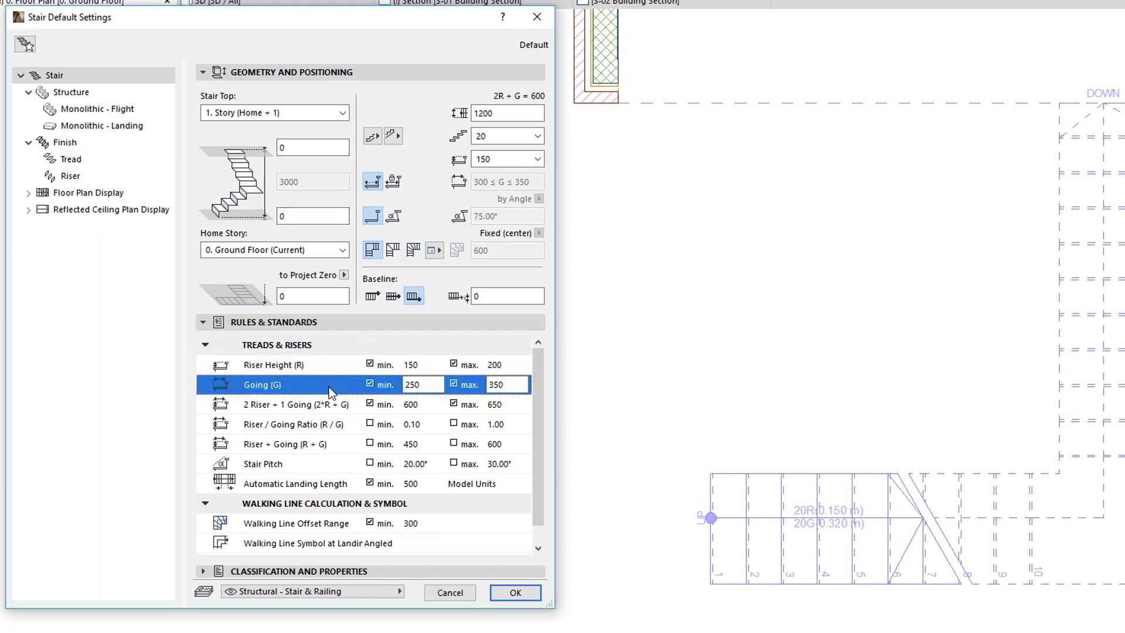
{"action": "left_click", "coordinate": [537, 160]}
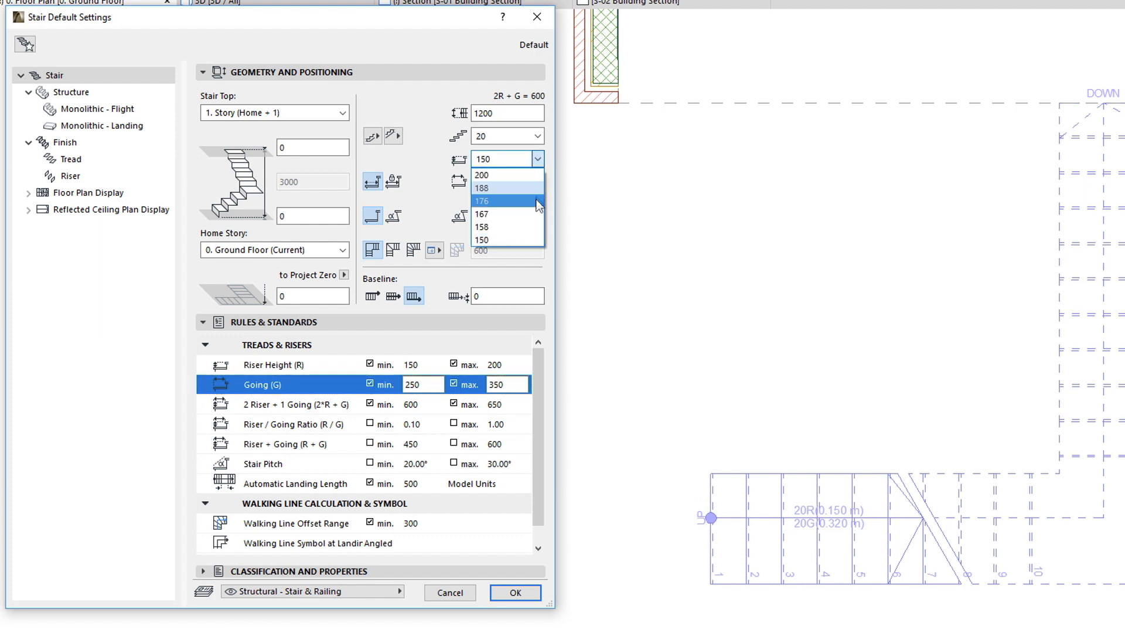
{"action": "left_click", "coordinate": [537, 239]}
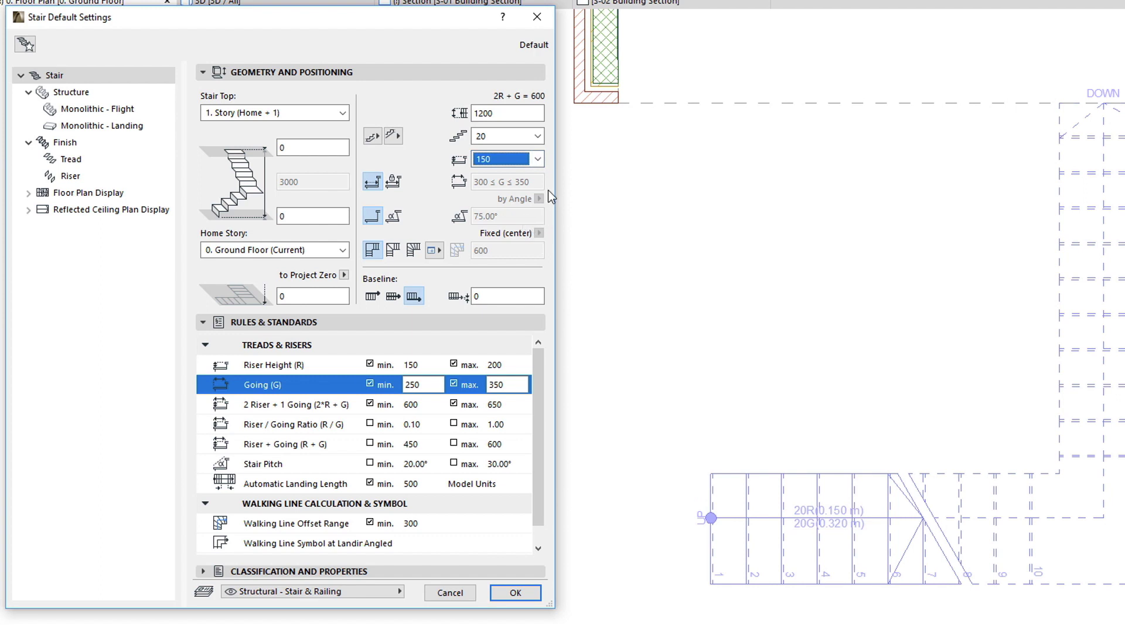
Accept the default settings with flexible going depth and draw a horizontal straight stair about 6.6 m long beside the L-shaped stair.
{"action": "key", "text": "Tab"}
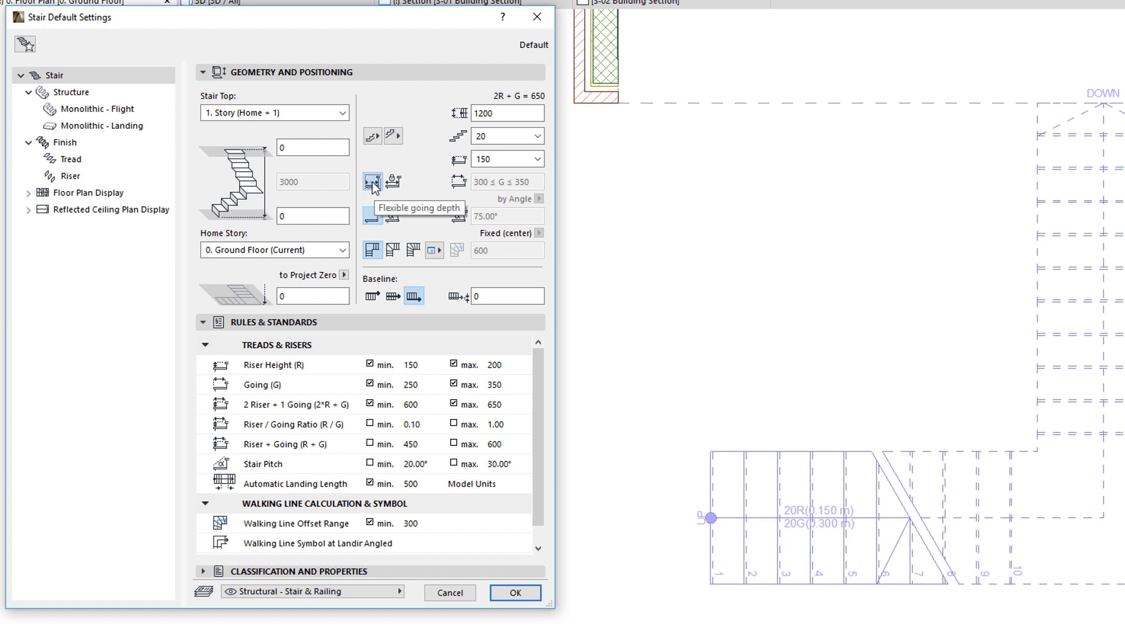
{"action": "left_click", "coordinate": [514, 593]}
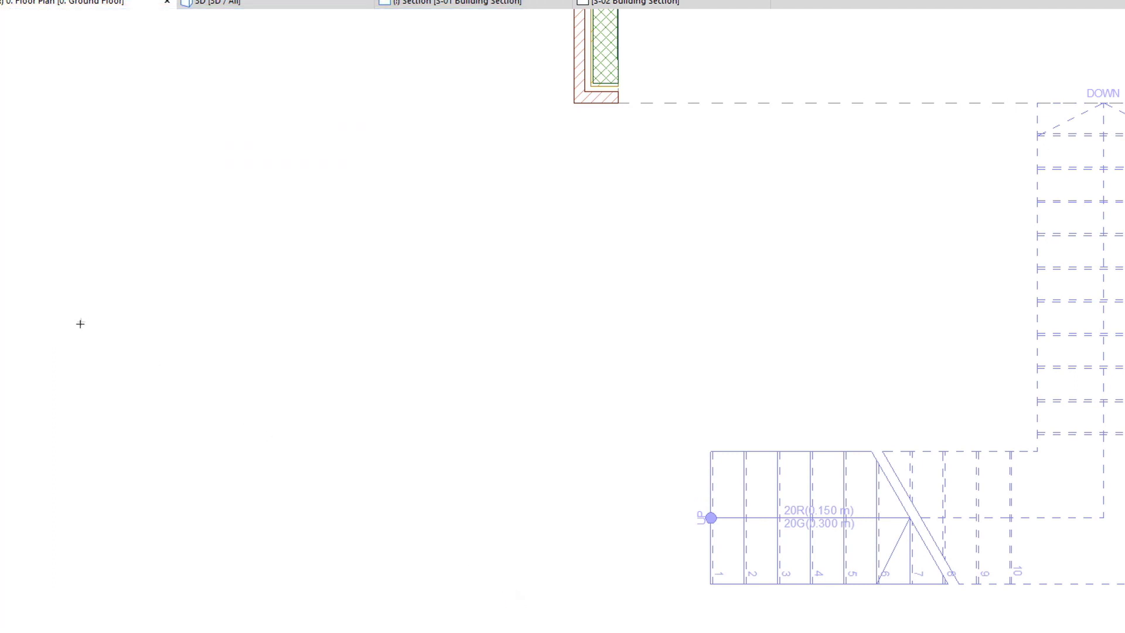
{"action": "left_click", "coordinate": [75, 345]}
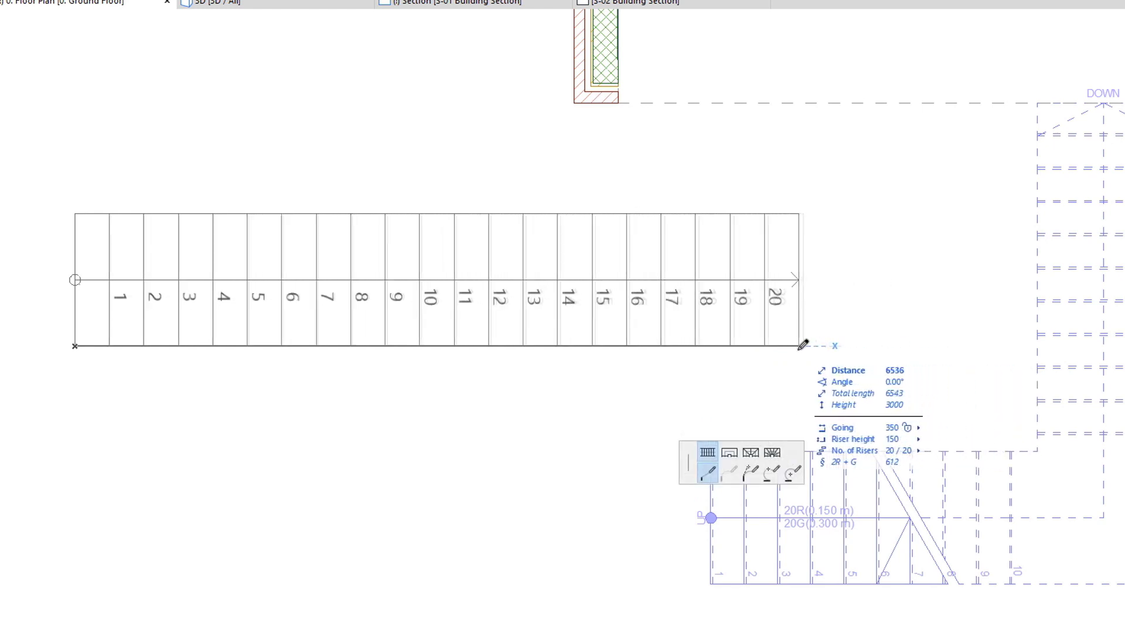
{"action": "left_click", "coordinate": [809, 346]}
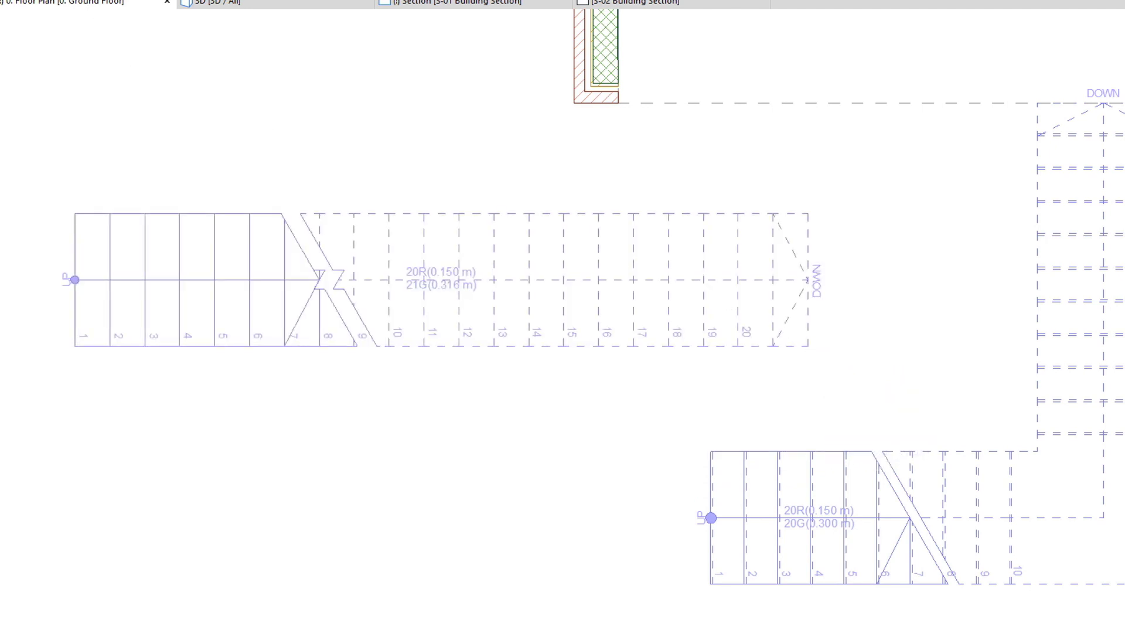
Fix the going depth at 300 mm in the default stair settings and review the Riser Height and Going rules.
{"action": "key", "text": "ctrl+t"}
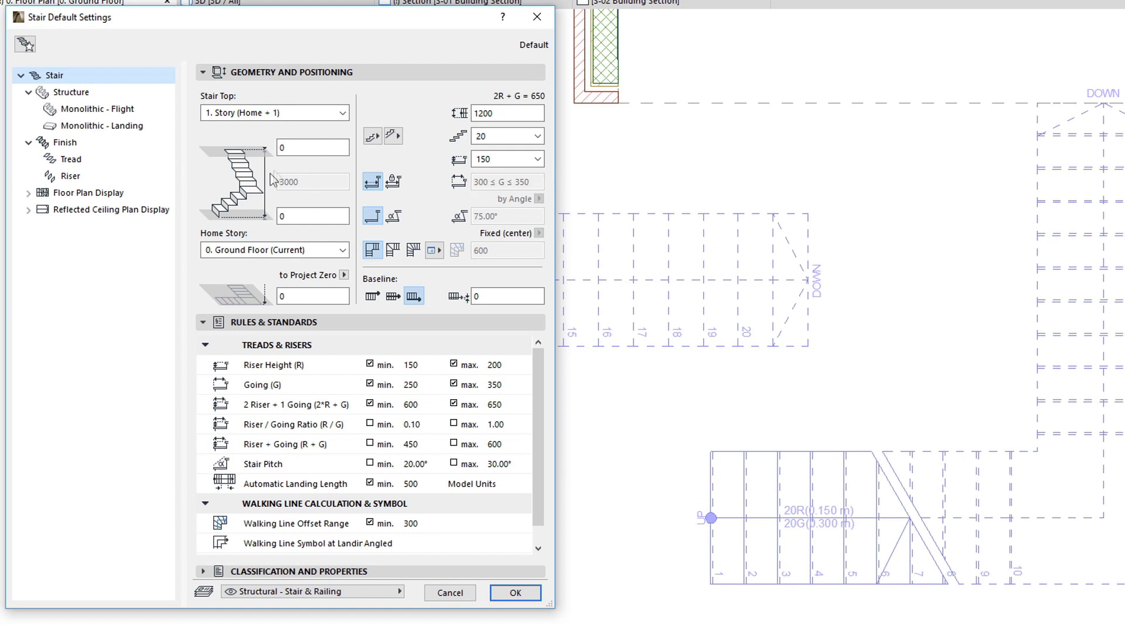
{"action": "left_click", "coordinate": [327, 364]}
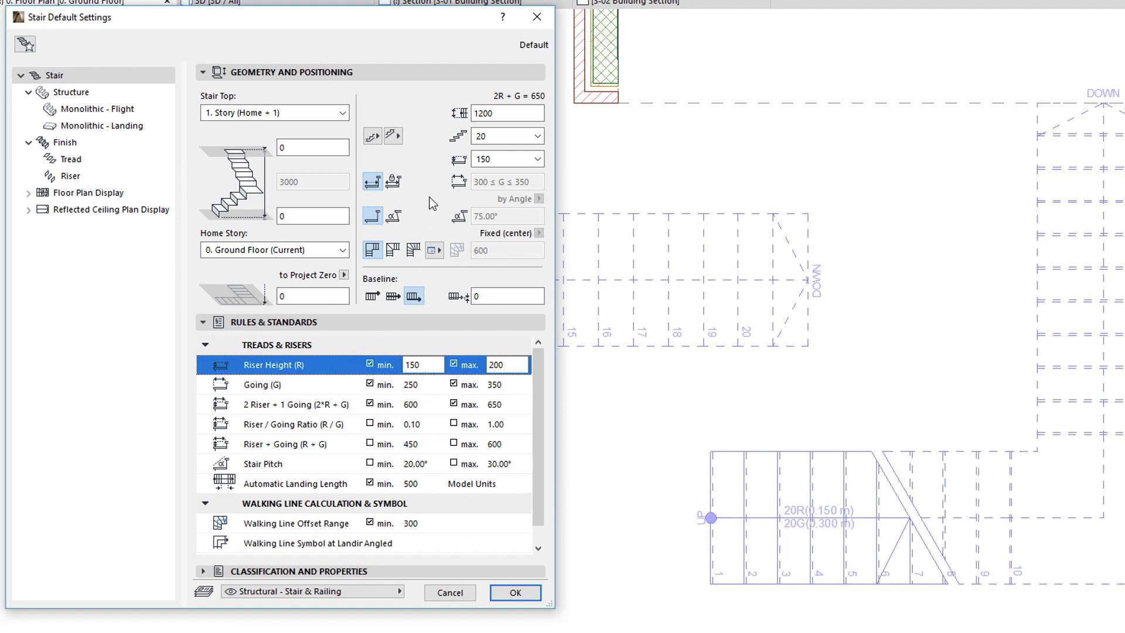
{"action": "left_click", "coordinate": [394, 182]}
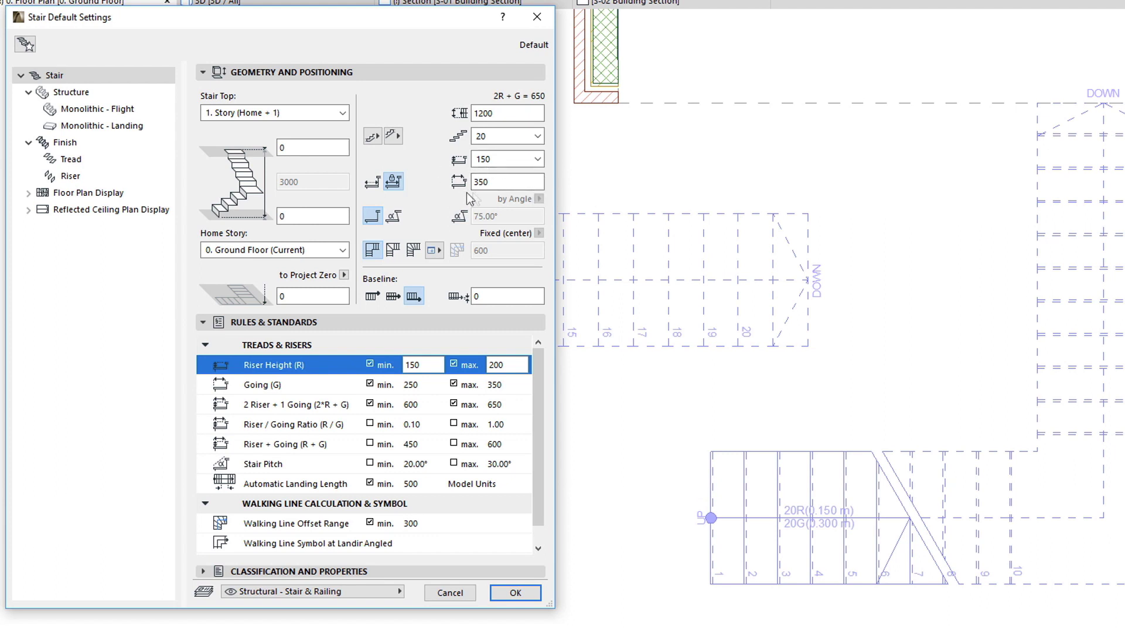
{"action": "double_click", "coordinate": [504, 182]}
{"action": "type", "text": "300"}
{"action": "left_click", "coordinate": [341, 387]}
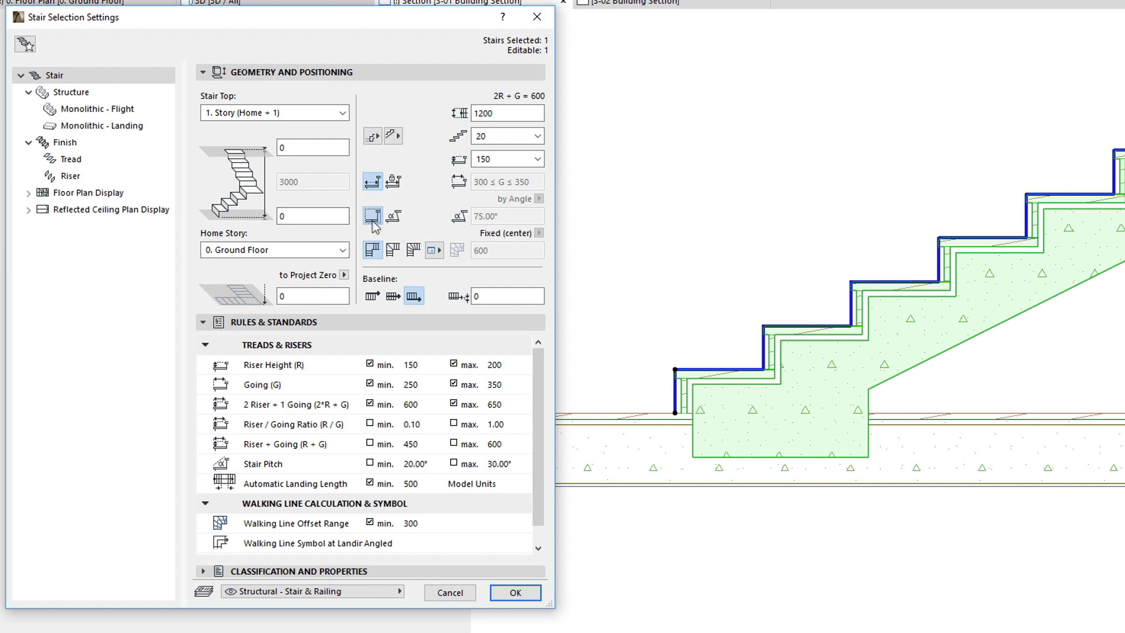
Give the selected stair slanted risers defined by Angle at 75° and apply the change in the section view.
{"action": "left_click", "coordinate": [373, 218]}
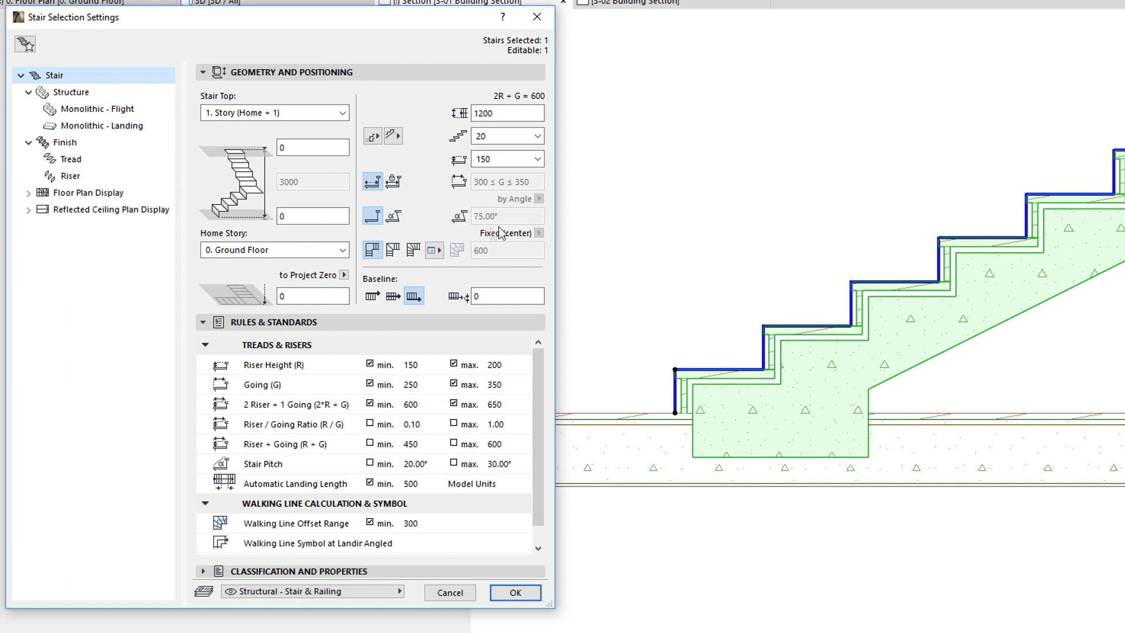
{"action": "left_click", "coordinate": [394, 217]}
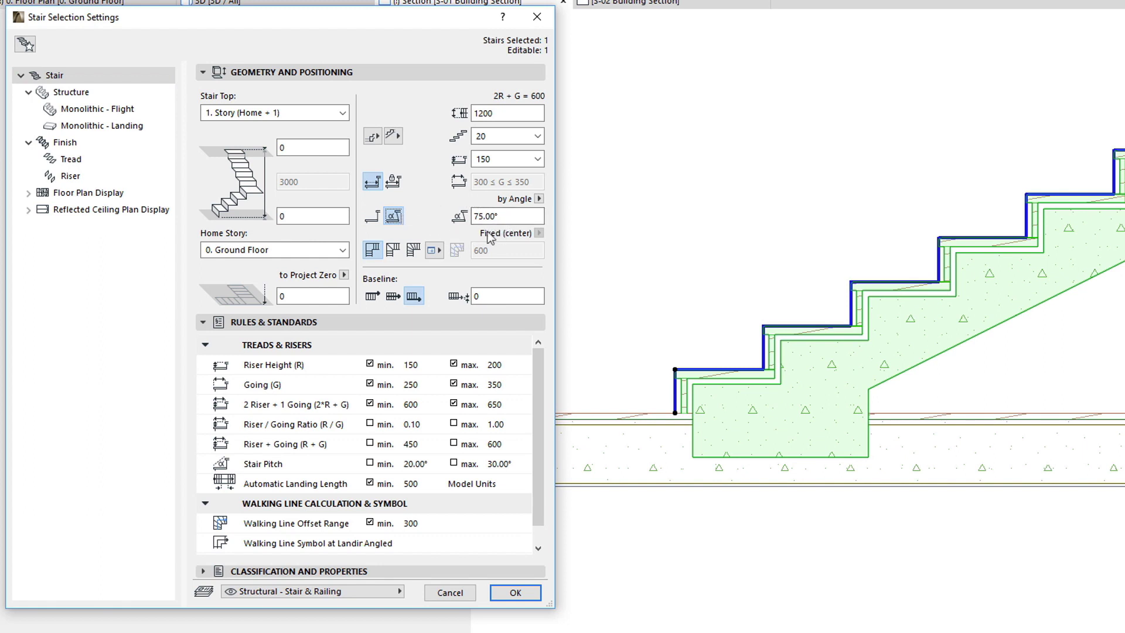
{"action": "left_click", "coordinate": [539, 198]}
{"action": "left_click", "coordinate": [592, 200]}
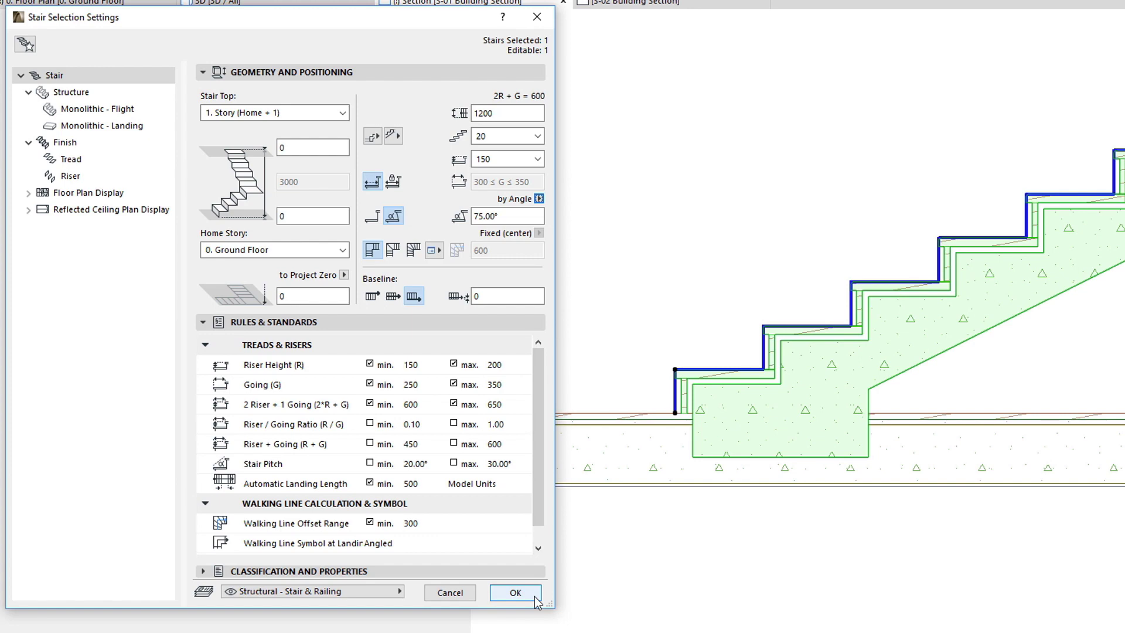
{"action": "left_click", "coordinate": [515, 592]}
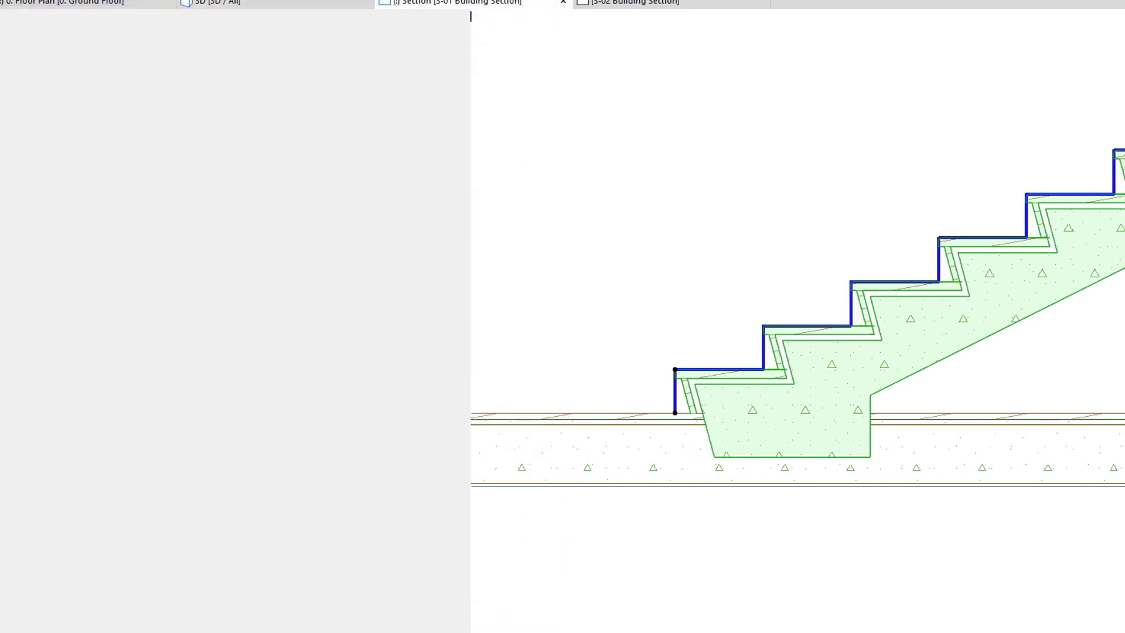
Define the selected stair's riser slant by Distance, set it to 50 mm and apply the change.
{"action": "key", "text": "ctrl+t"}
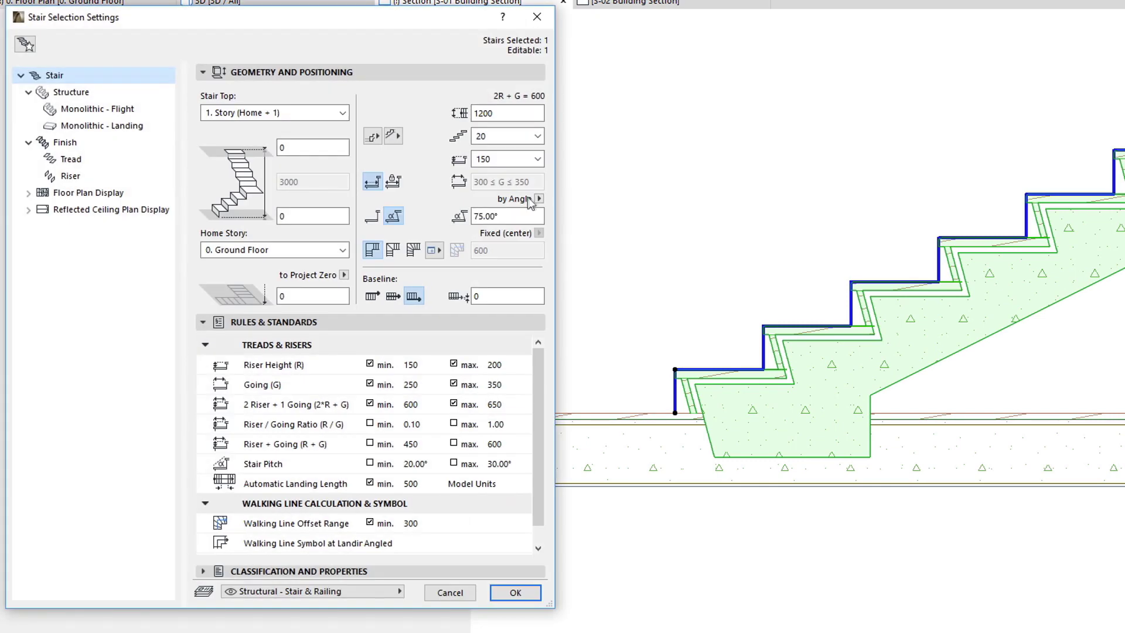
{"action": "left_click", "coordinate": [537, 199]}
{"action": "left_click", "coordinate": [591, 216]}
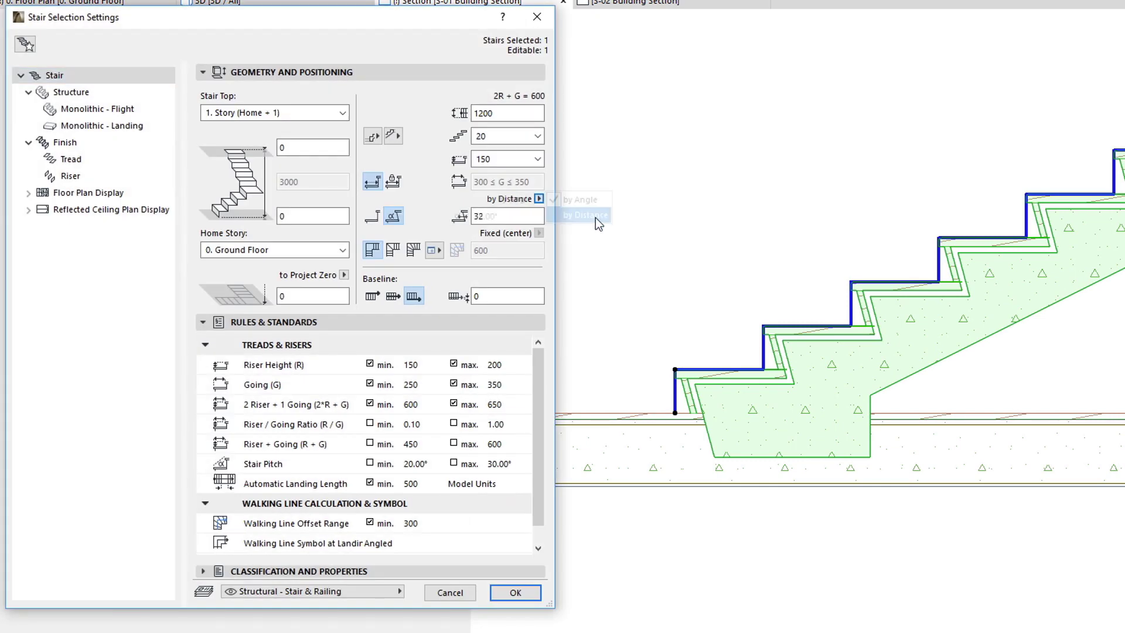
{"action": "double_click", "coordinate": [534, 216]}
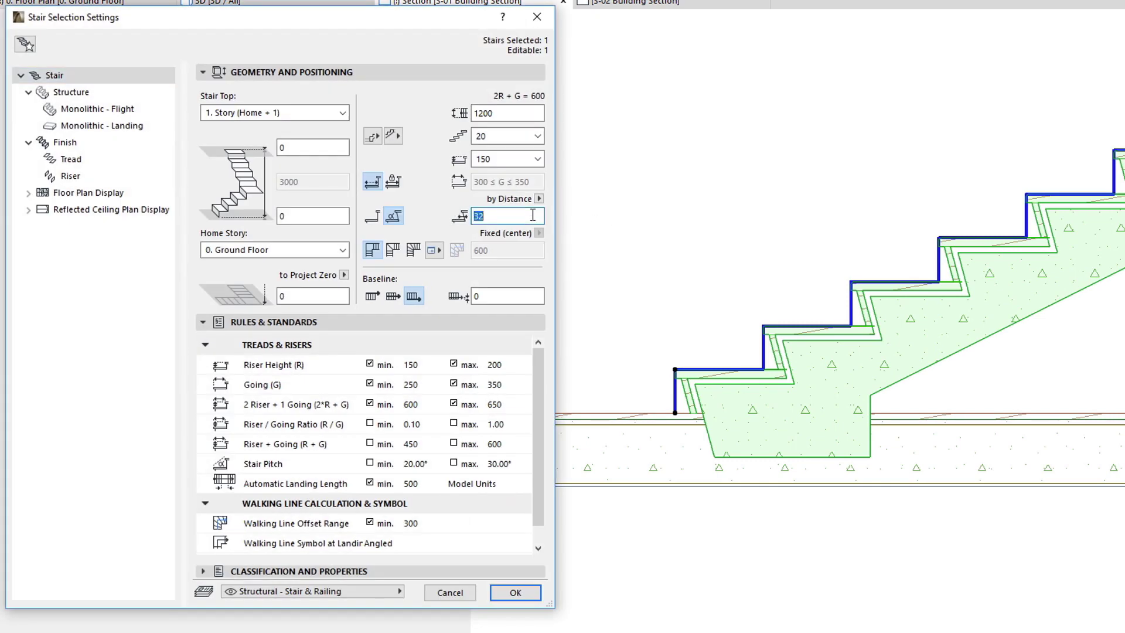
{"action": "type", "text": "50"}
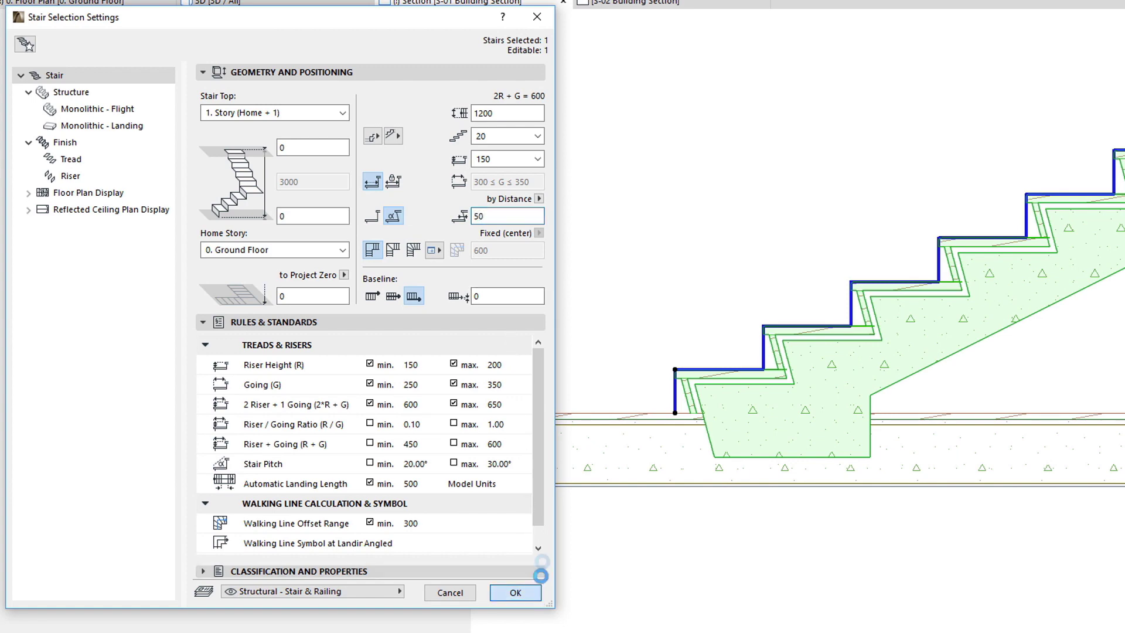
{"action": "left_click", "coordinate": [515, 593]}
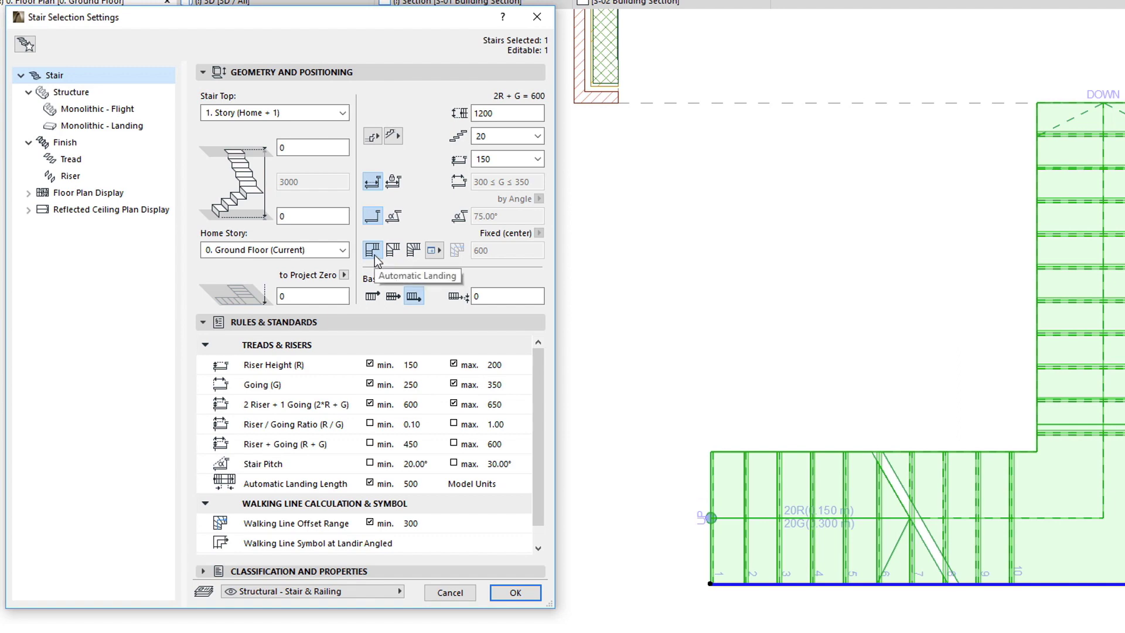
Try Winder with Equal Angles and the other winder turning type, view their winder options, and return the stair to Automatic Landing.
{"action": "left_click", "coordinate": [393, 251]}
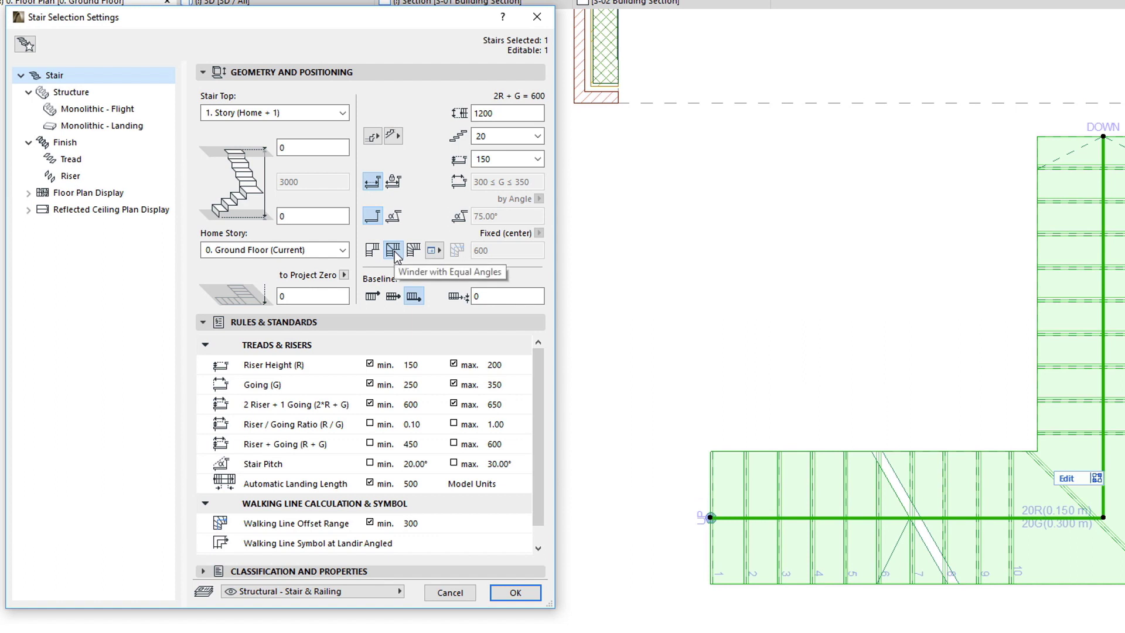
{"action": "left_click", "coordinate": [413, 250]}
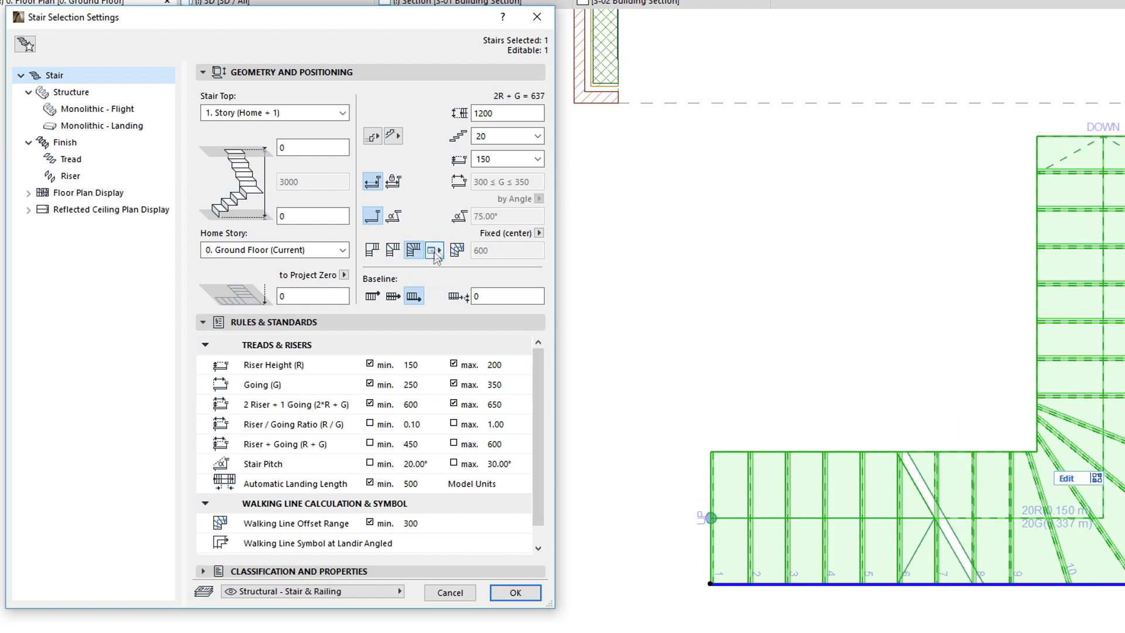
{"action": "left_click", "coordinate": [434, 250]}
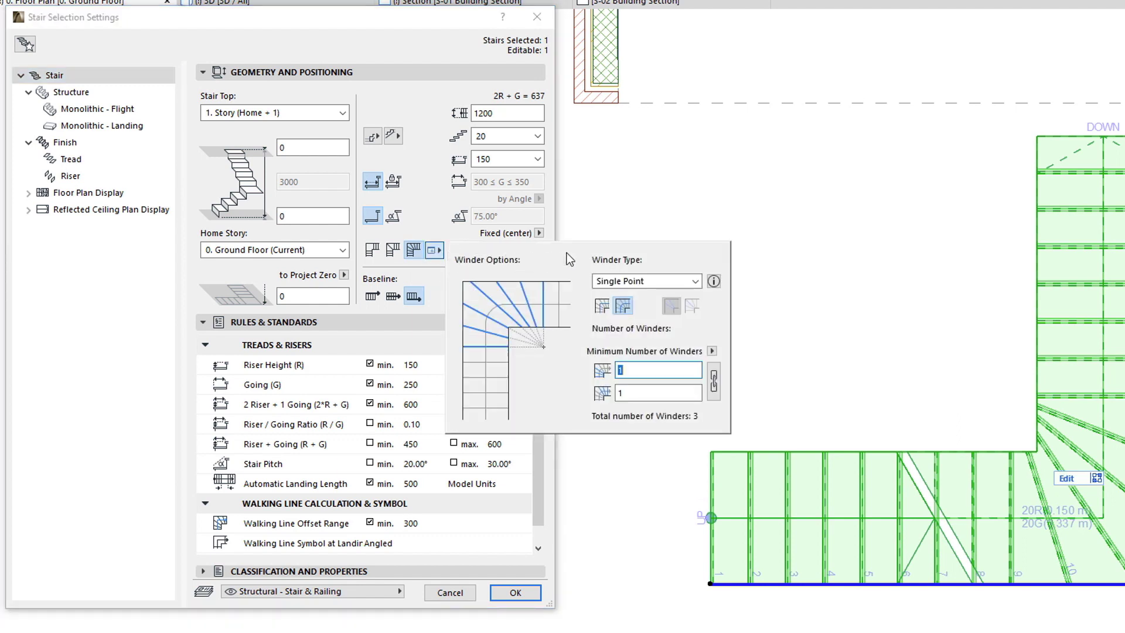
{"action": "left_click", "coordinate": [410, 266]}
{"action": "left_click", "coordinate": [394, 252]}
{"action": "left_click", "coordinate": [434, 250]}
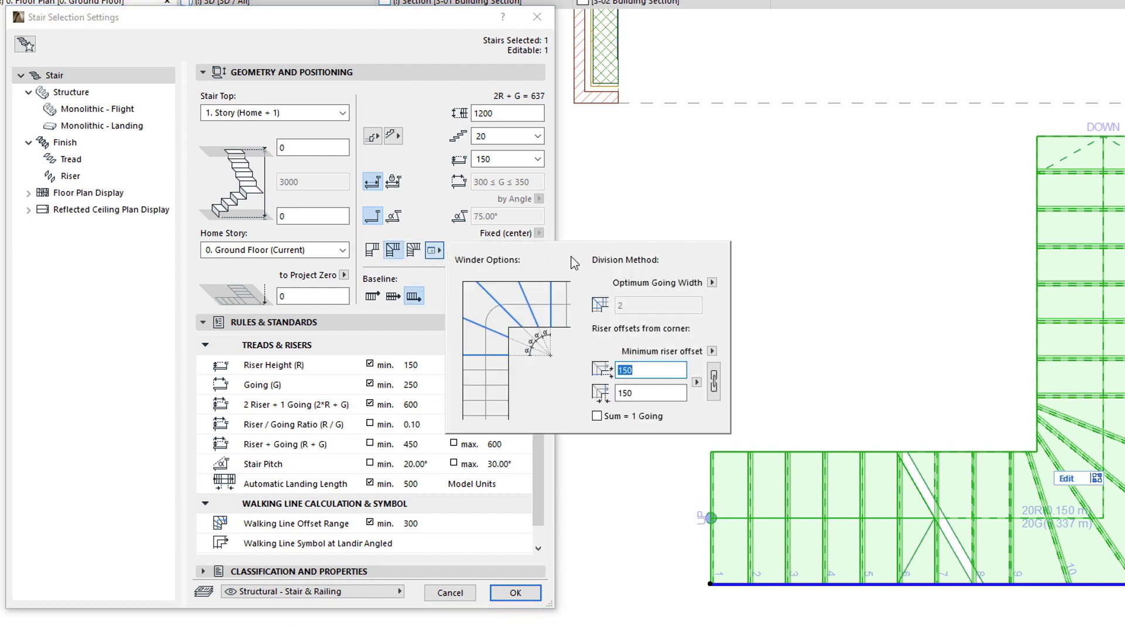
{"action": "left_click", "coordinate": [410, 276]}
{"action": "left_click", "coordinate": [372, 250]}
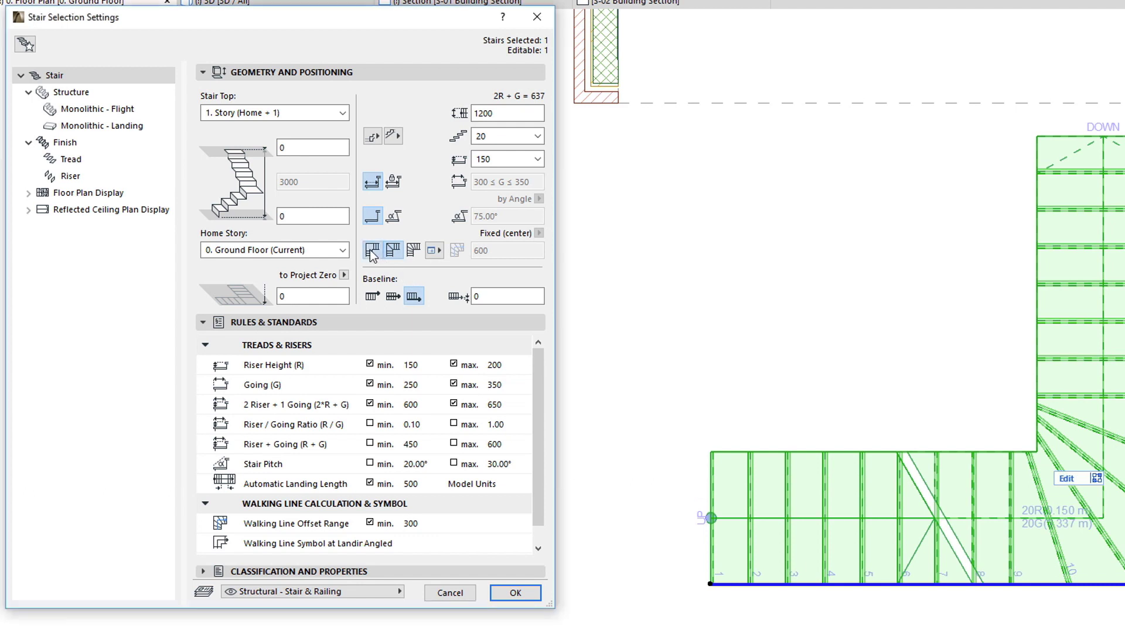
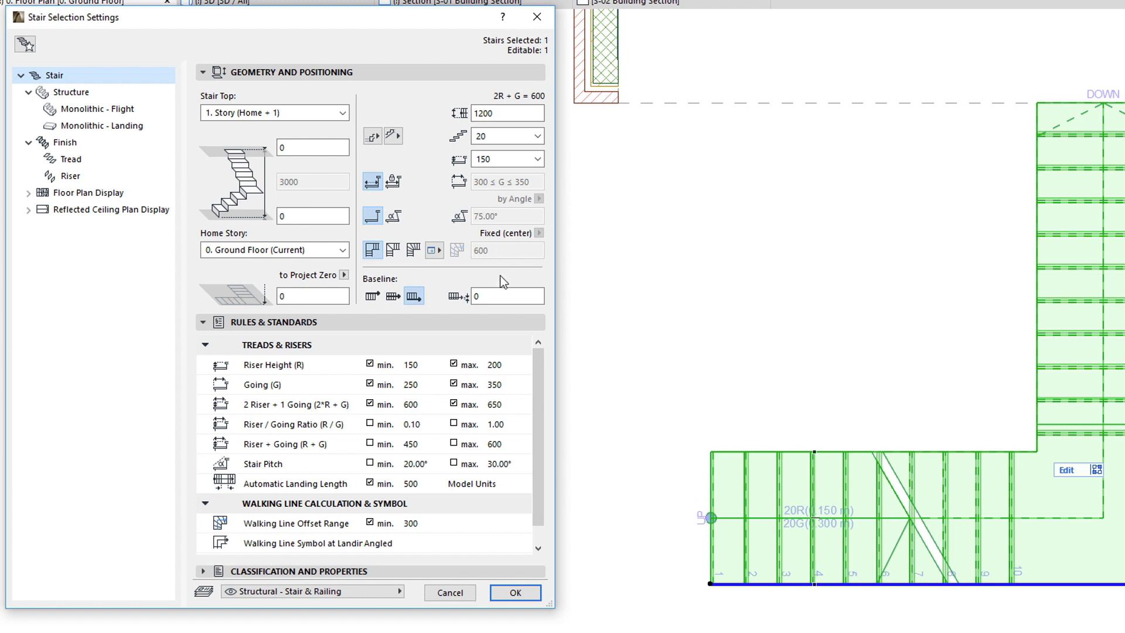
Switch the turn from landing to single-point winders and try the walking line as Fixed (left offset), then as Fixed (right offset).
{"action": "left_click", "coordinate": [413, 250]}
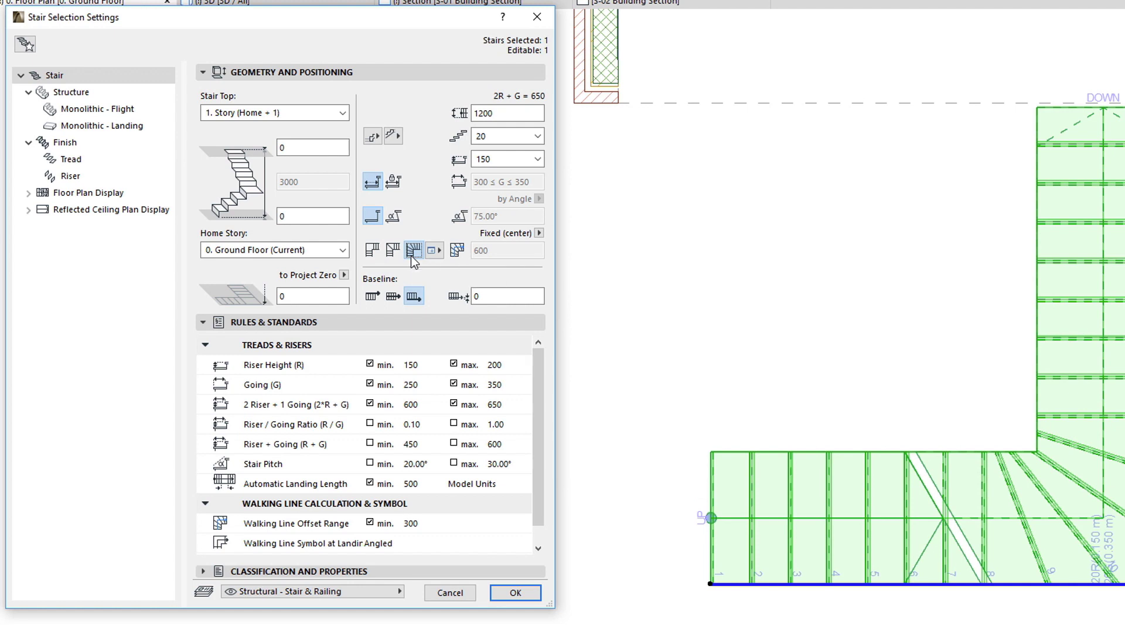
{"action": "left_click", "coordinate": [539, 233]}
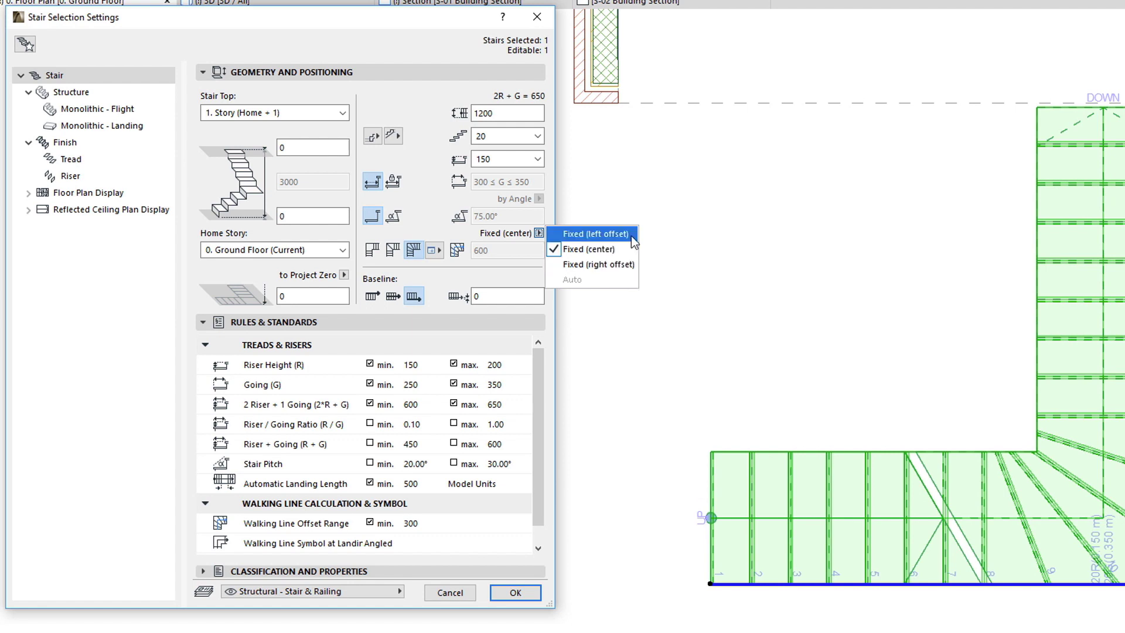
{"action": "left_click", "coordinate": [615, 233]}
{"action": "left_click", "coordinate": [539, 234]}
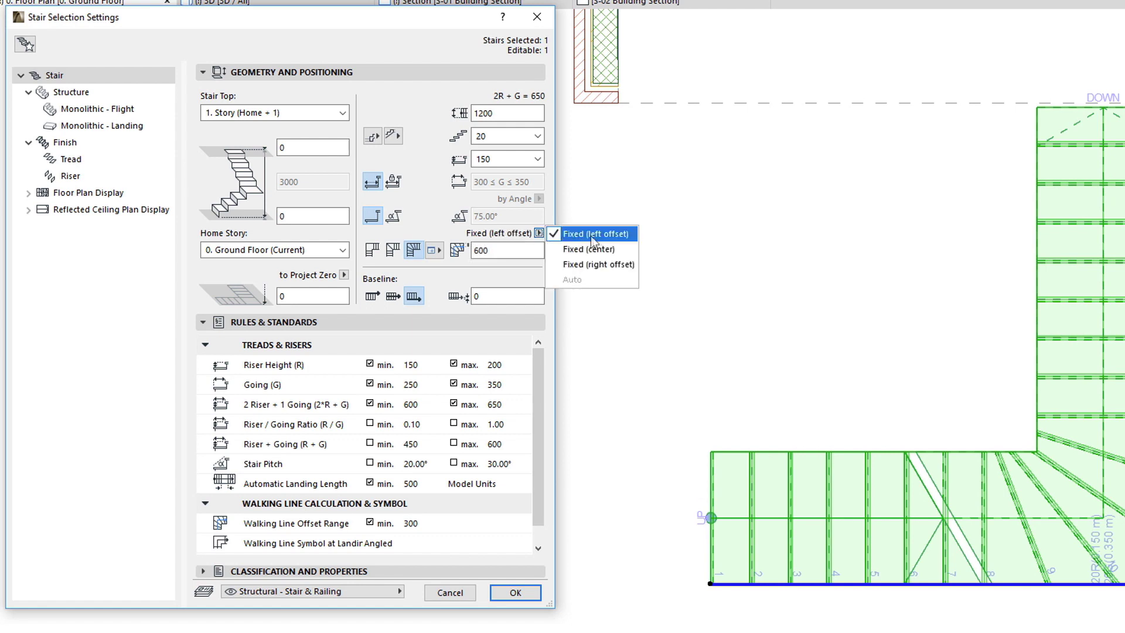
{"action": "left_click", "coordinate": [632, 265]}
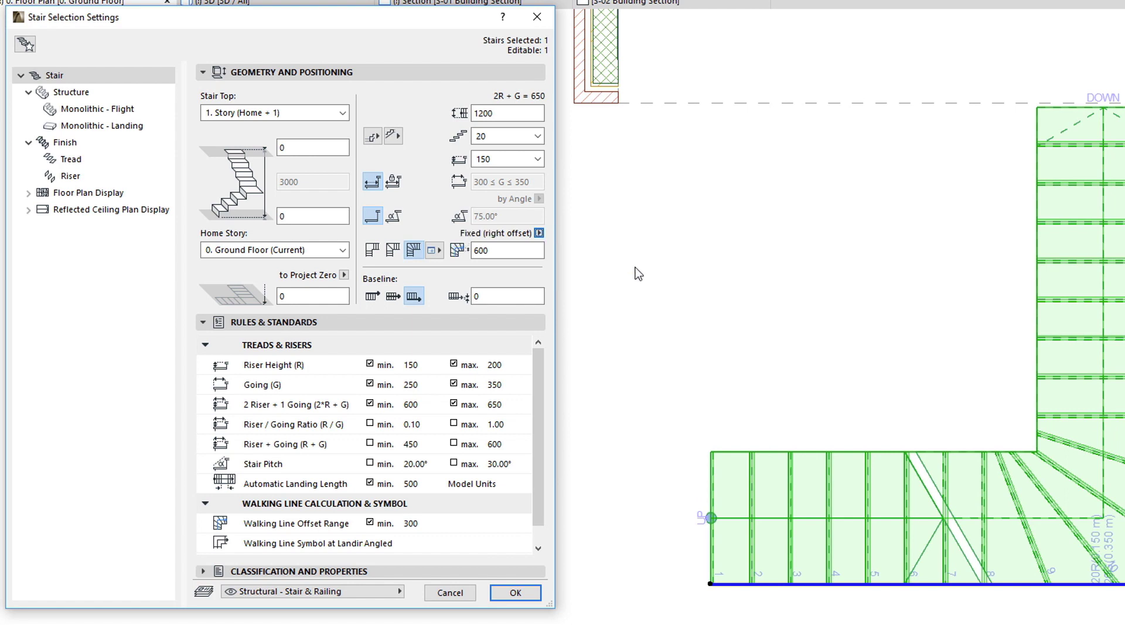
Set the walking line offset to 500 mm, compare the left and right offsets, and accept Fixed (right offset).
{"action": "double_click", "coordinate": [522, 248]}
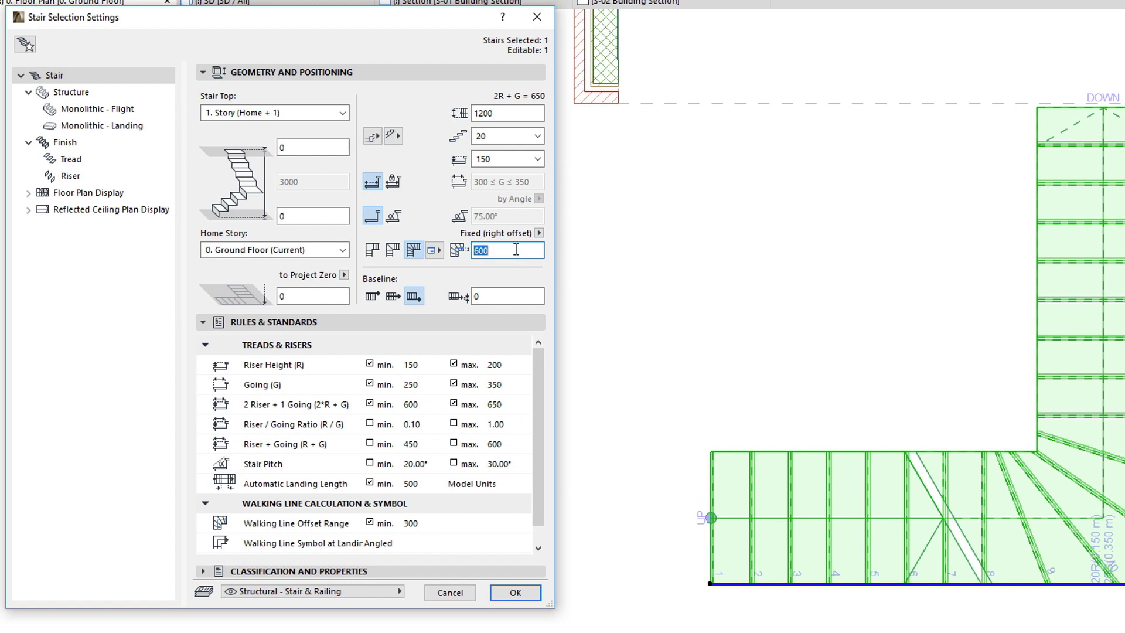
{"action": "type", "text": "500"}
{"action": "left_click", "coordinate": [539, 233]}
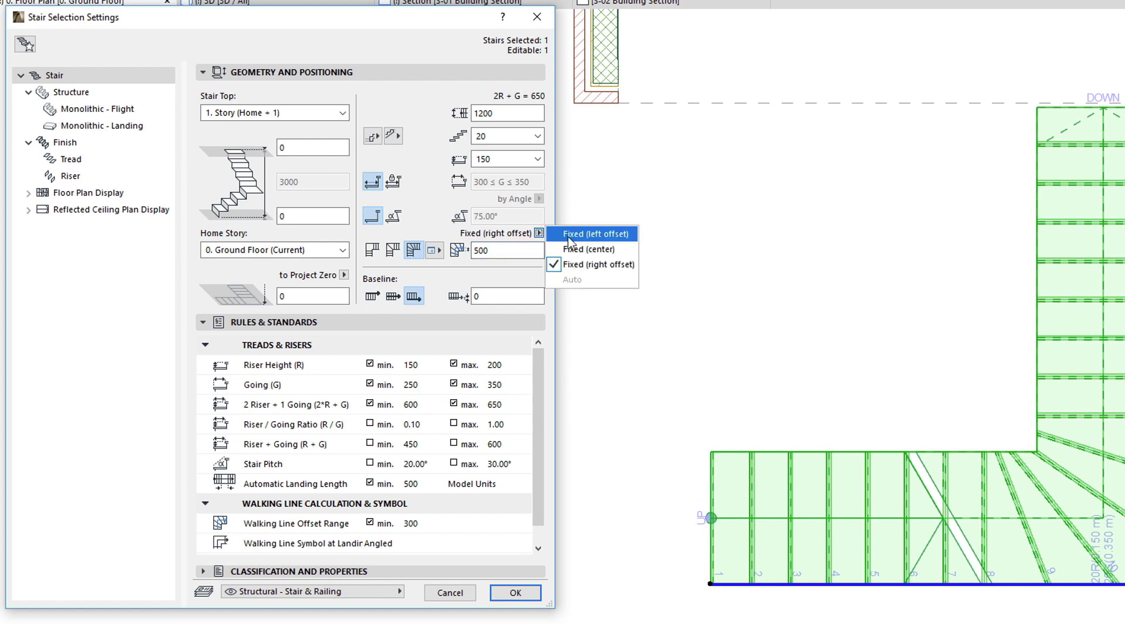
{"action": "left_click", "coordinate": [568, 235]}
{"action": "left_click", "coordinate": [538, 233]}
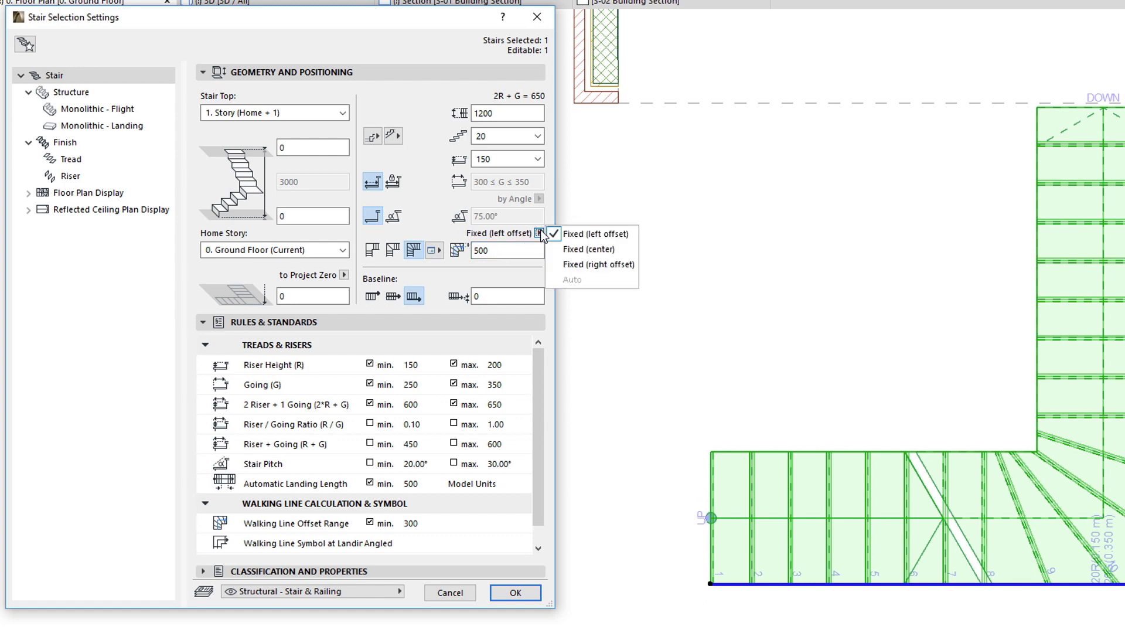
{"action": "left_click", "coordinate": [590, 265]}
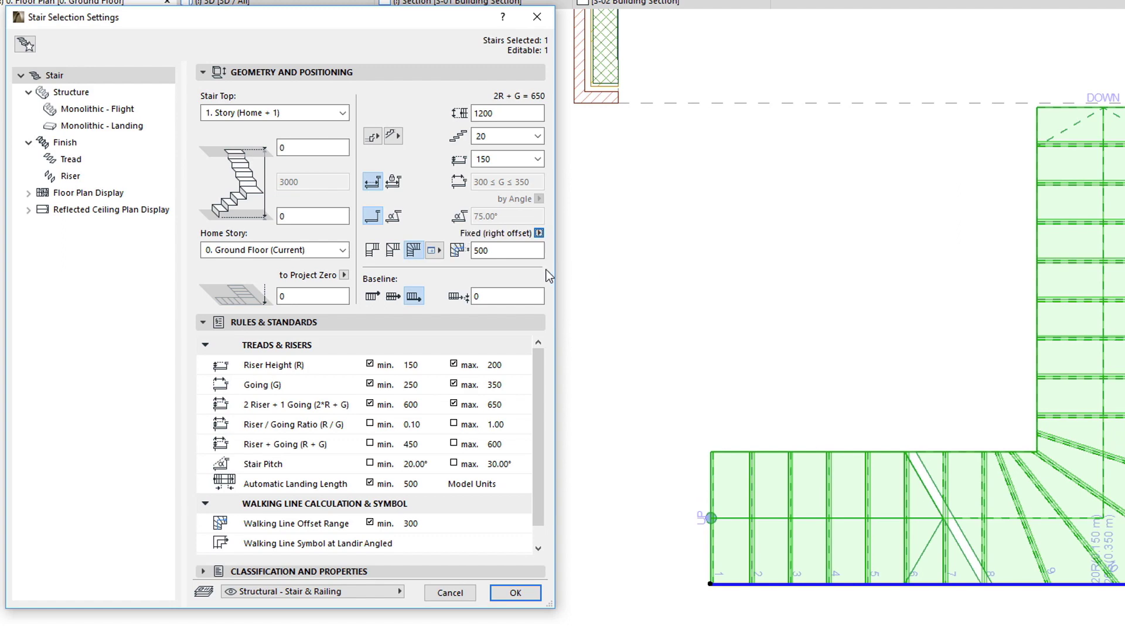
{"action": "left_click", "coordinate": [515, 592]}
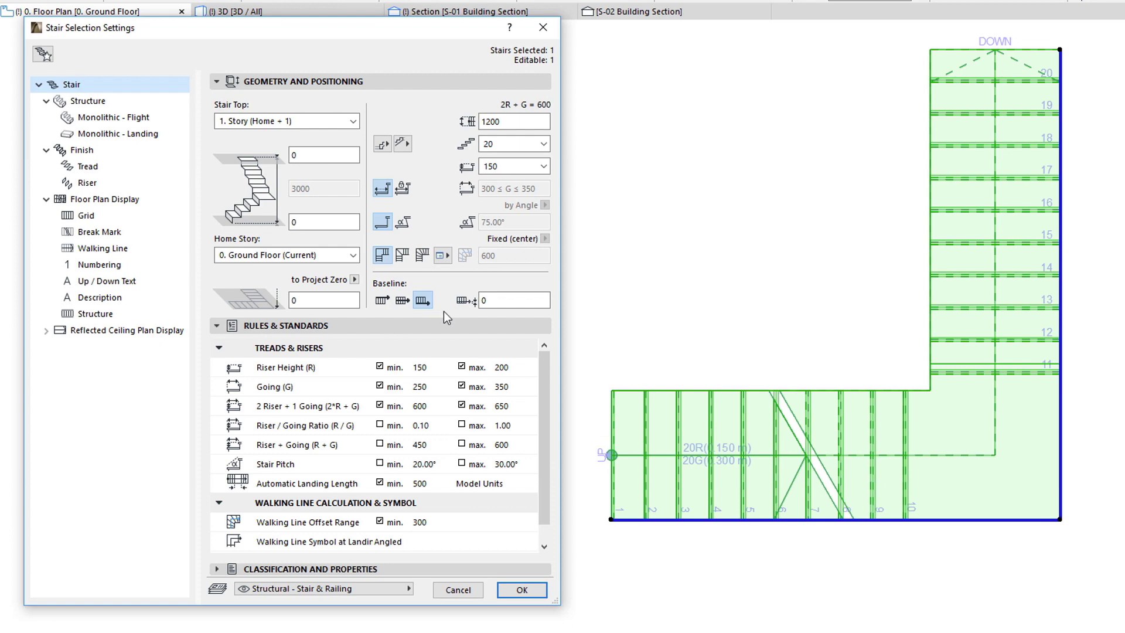
Try the left-edge and center baseline positions on the L-shaped stair, and return the baseline to the right edge.
{"action": "left_click", "coordinate": [384, 299]}
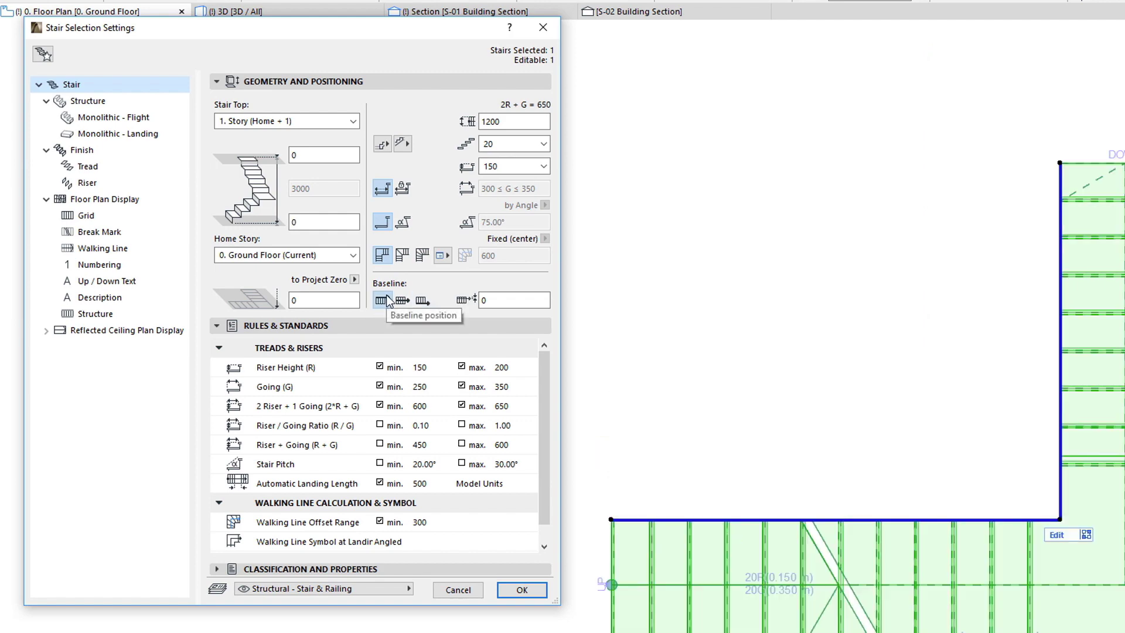
{"action": "left_click", "coordinate": [405, 300]}
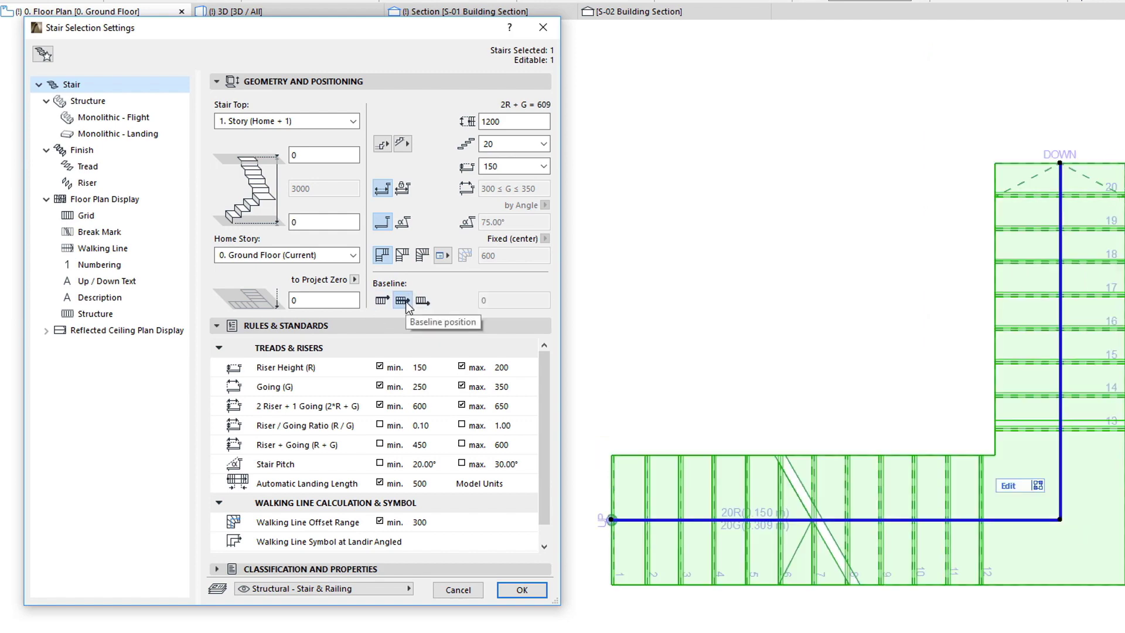
{"action": "left_click", "coordinate": [422, 301]}
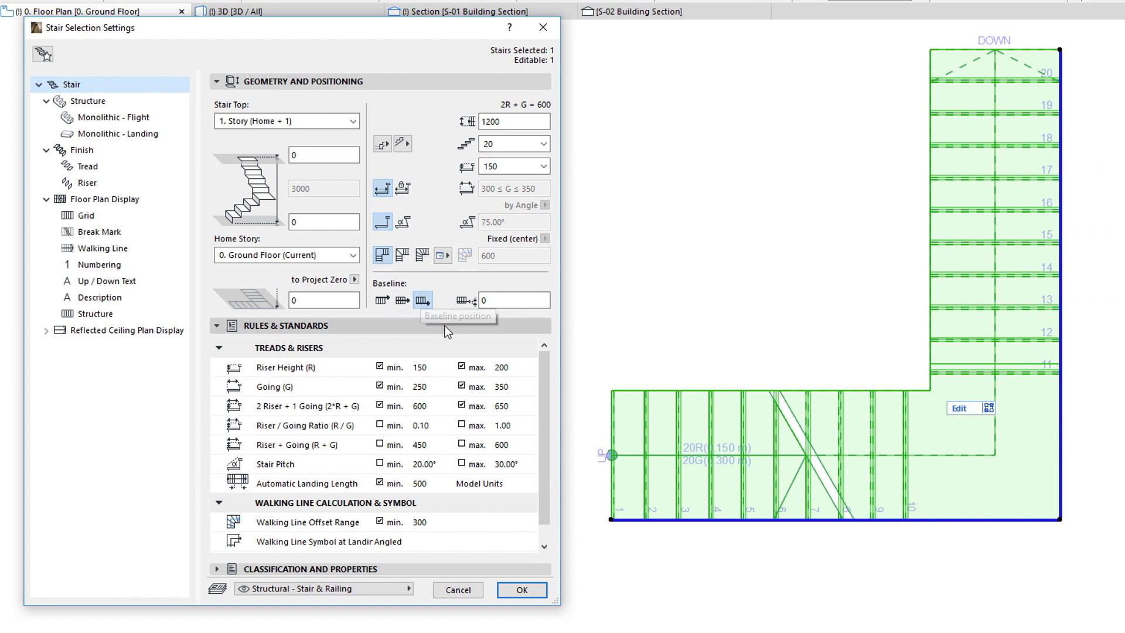
Set the stair's baseline offset to 300 mm, apply it to the plan and reopen the stair's selection settings.
{"action": "left_click", "coordinate": [527, 299]}
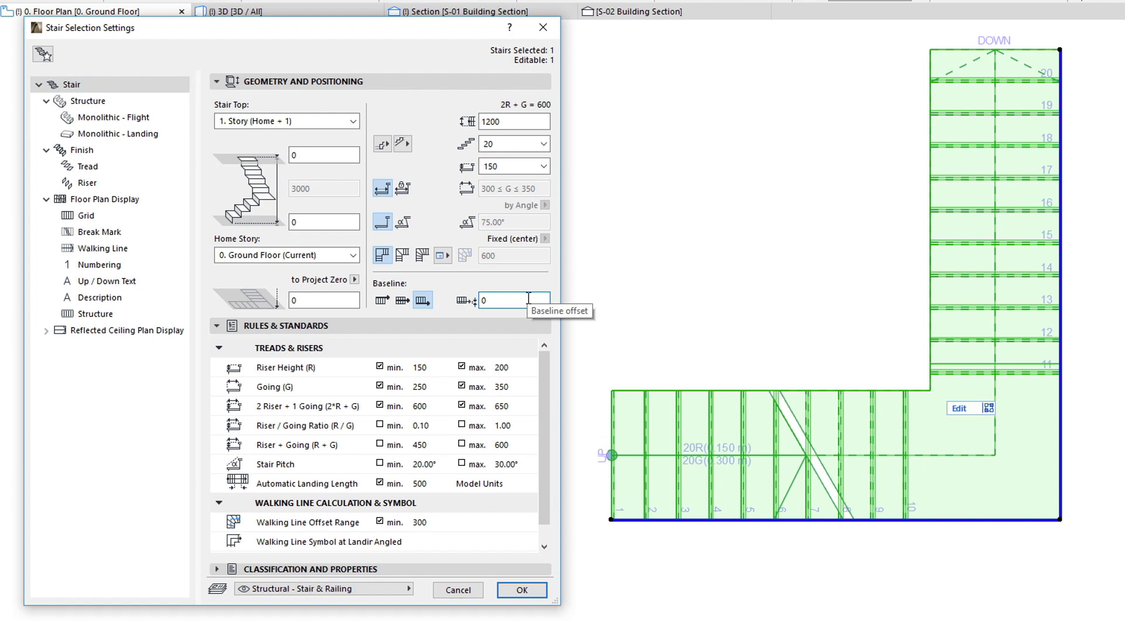
{"action": "double_click", "coordinate": [528, 299]}
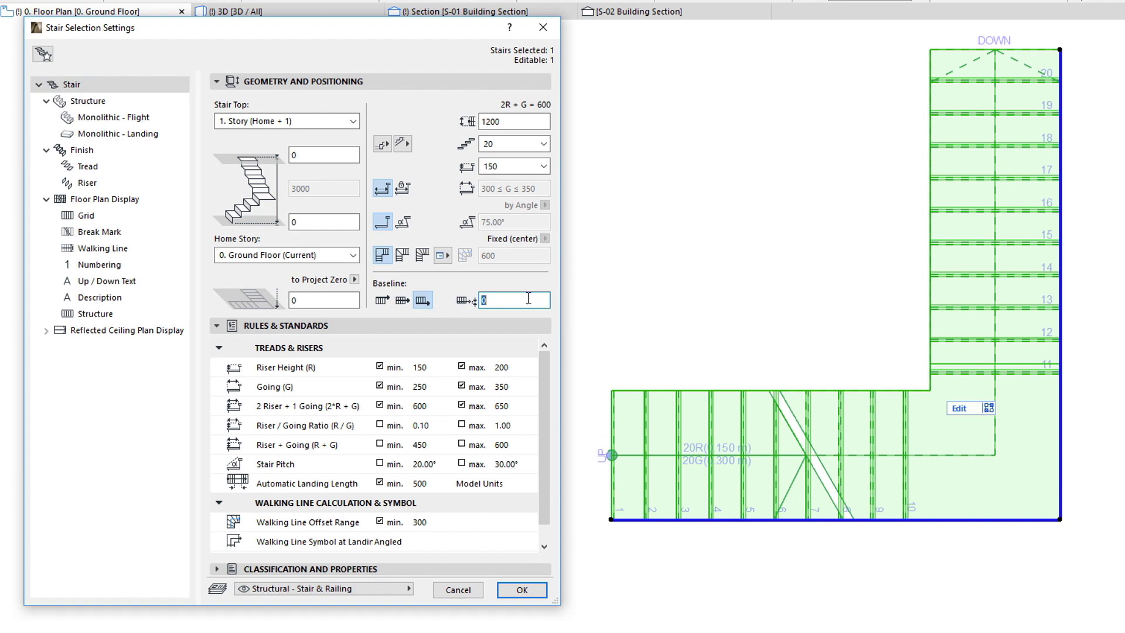
{"action": "type", "text": "300"}
{"action": "left_click", "coordinate": [523, 590]}
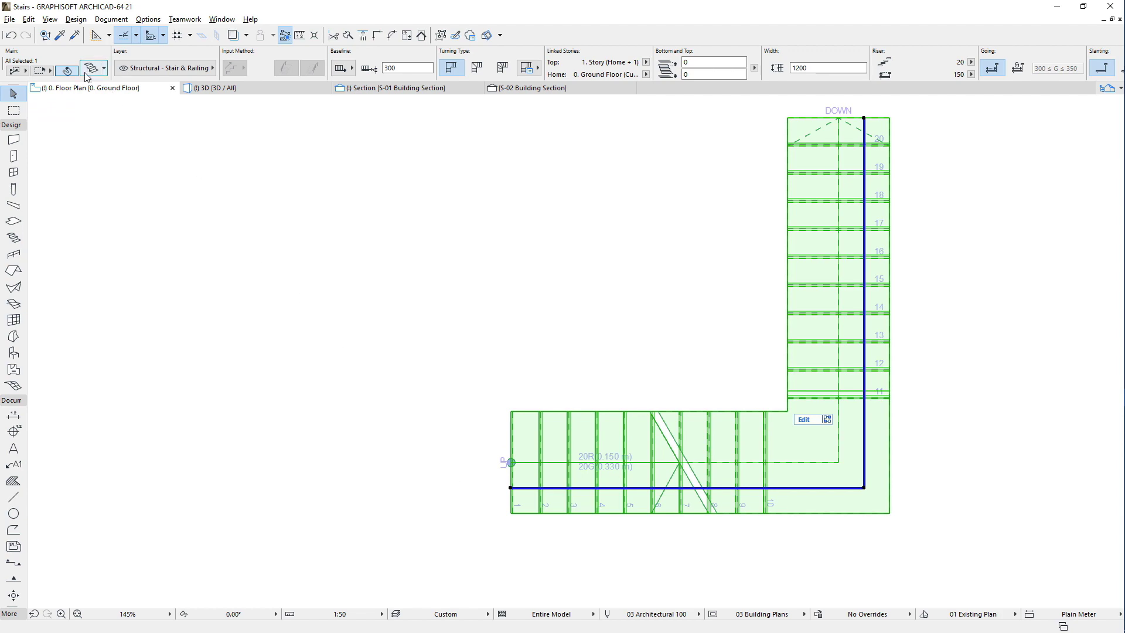
{"action": "key", "text": "ctrl+t"}
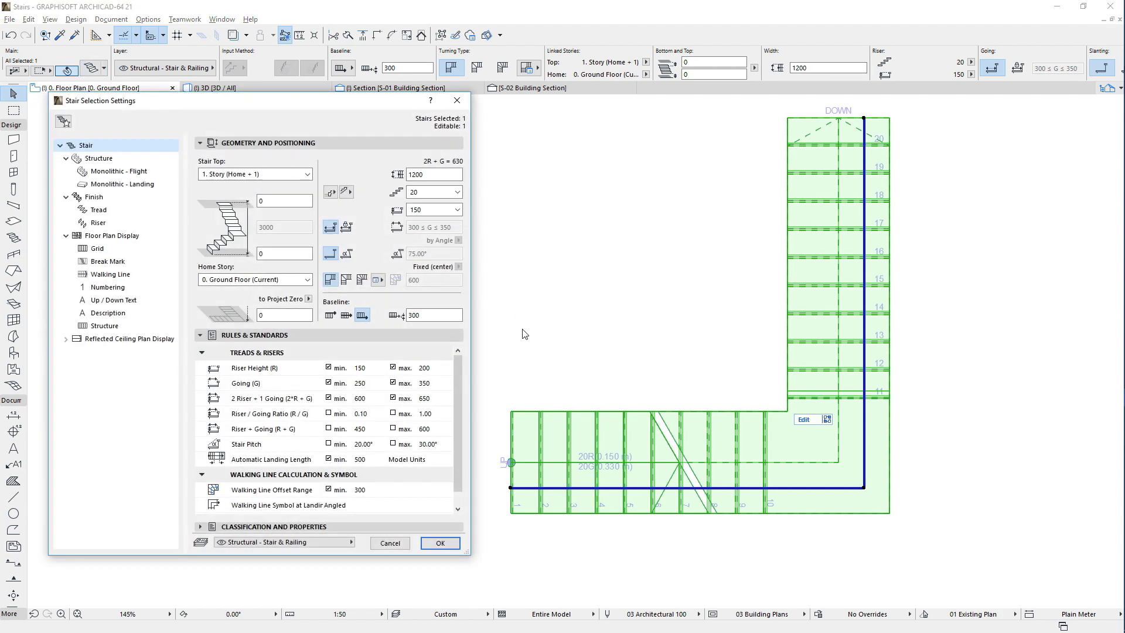